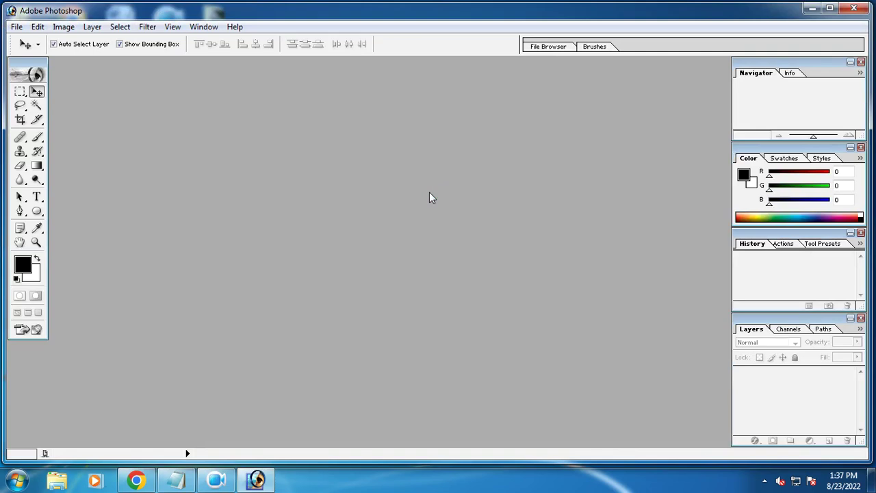
Create a white 1600 × 800 pixel RGB document named DPT PRA-3 at 300 pixels/inch and maximize it
{"action": "left_click", "coordinate": [16, 27]}
{"action": "left_click", "coordinate": [33, 41]}
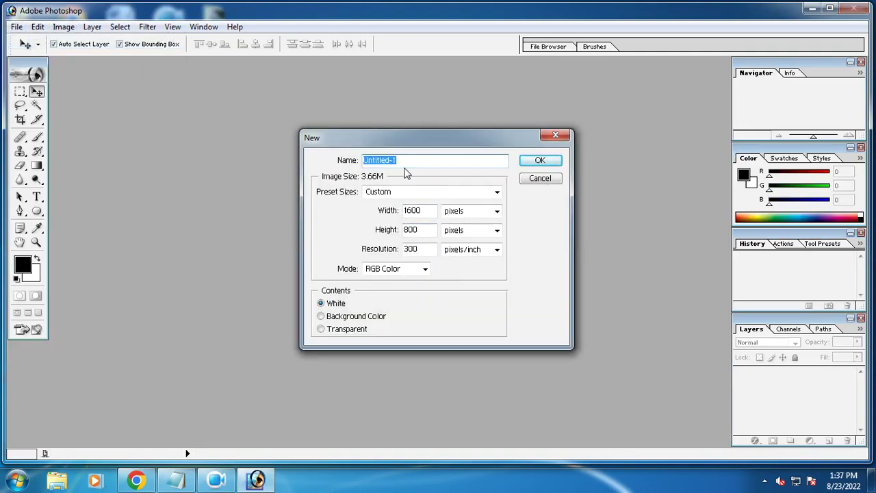
{"action": "type", "text": "DPT PRA-3"}
{"action": "left_click", "coordinate": [552, 162]}
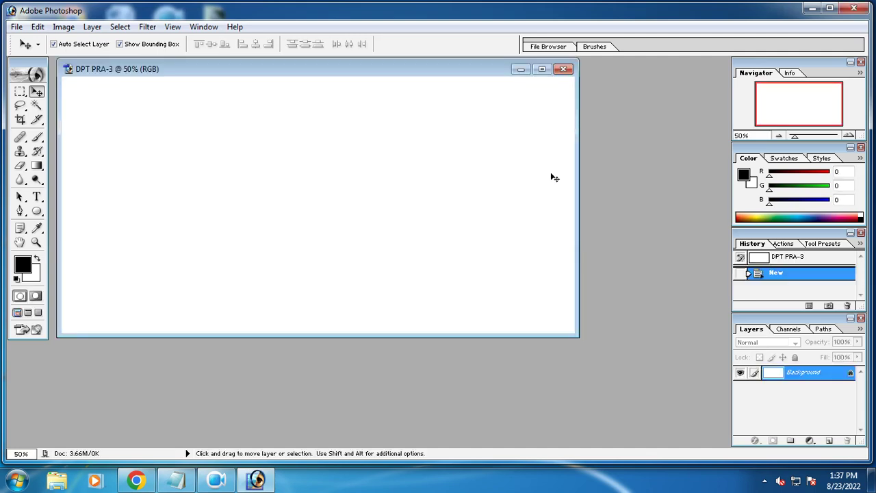
{"action": "left_click", "coordinate": [542, 70]}
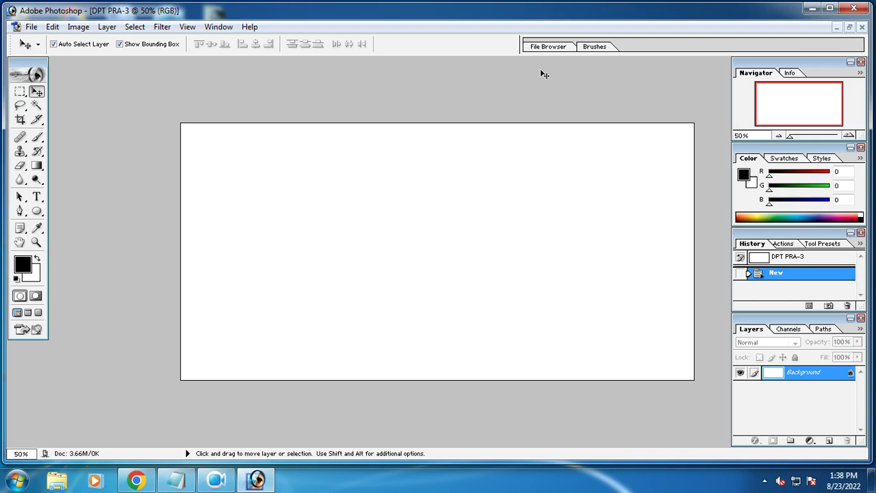
Open the Hydrangeas image from the Sample Pictures folder in the Pictures library
{"action": "left_click", "coordinate": [32, 27]}
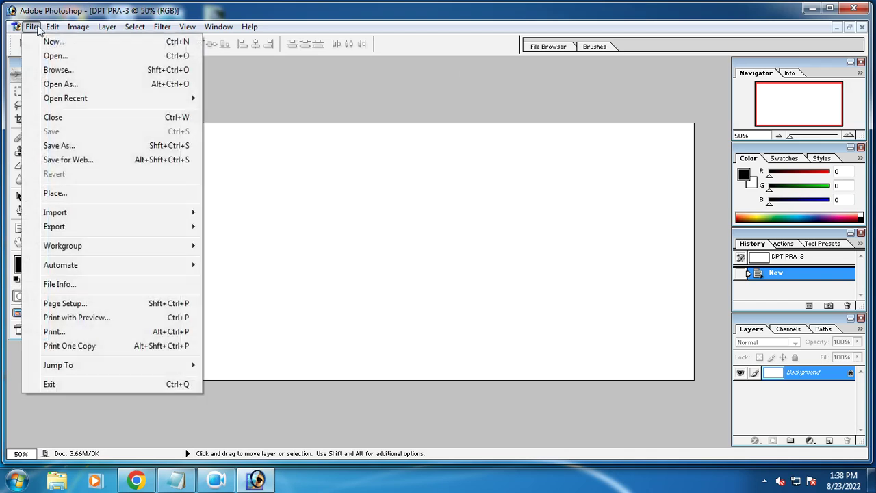
{"action": "left_click", "coordinate": [50, 57]}
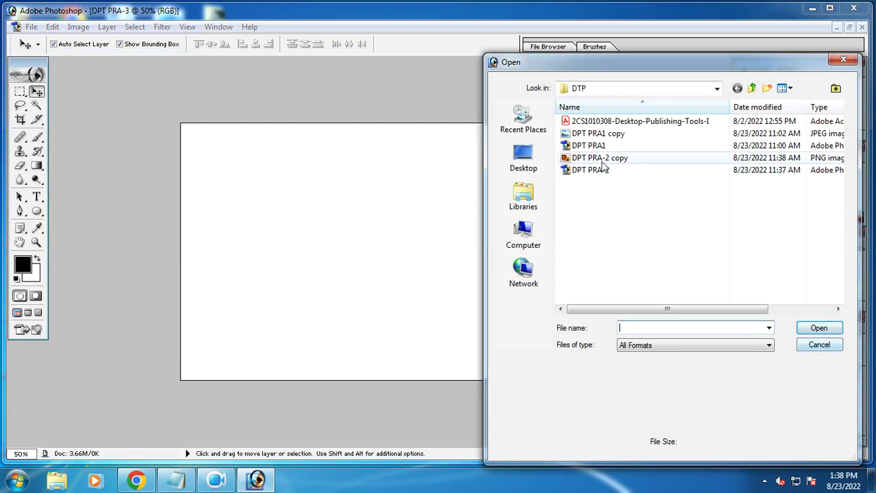
{"action": "left_click", "coordinate": [523, 195]}
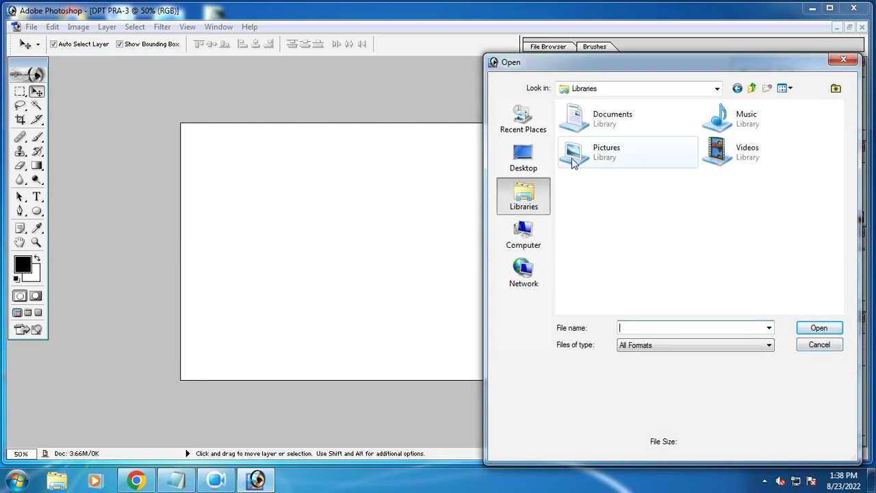
{"action": "double_click", "coordinate": [643, 153]}
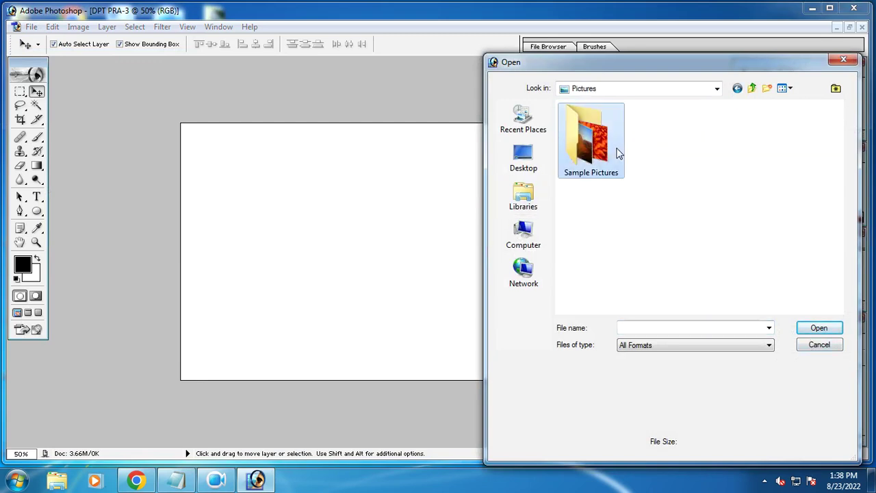
{"action": "double_click", "coordinate": [618, 153]}
{"action": "left_click", "coordinate": [613, 243]}
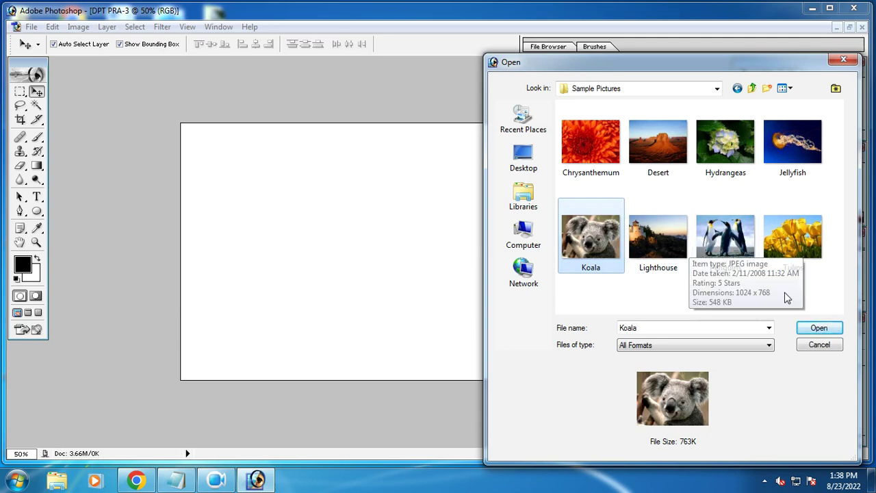
{"action": "left_click", "coordinate": [722, 152]}
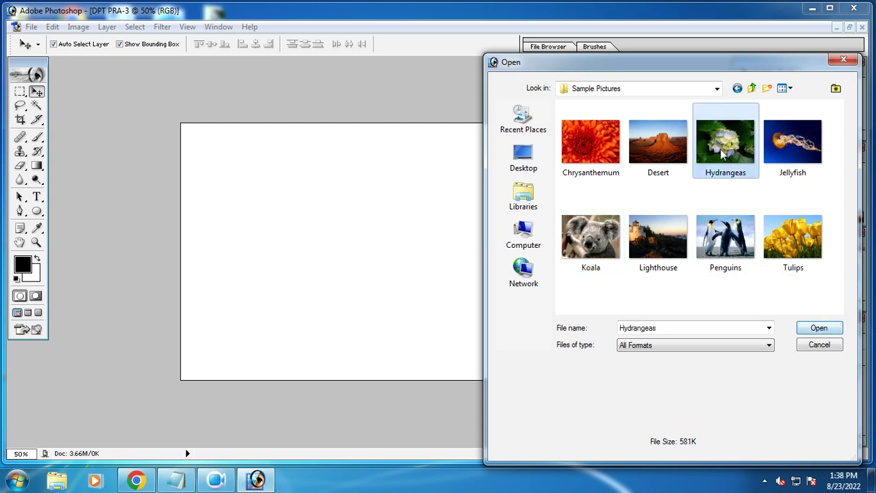
{"action": "left_click", "coordinate": [815, 331]}
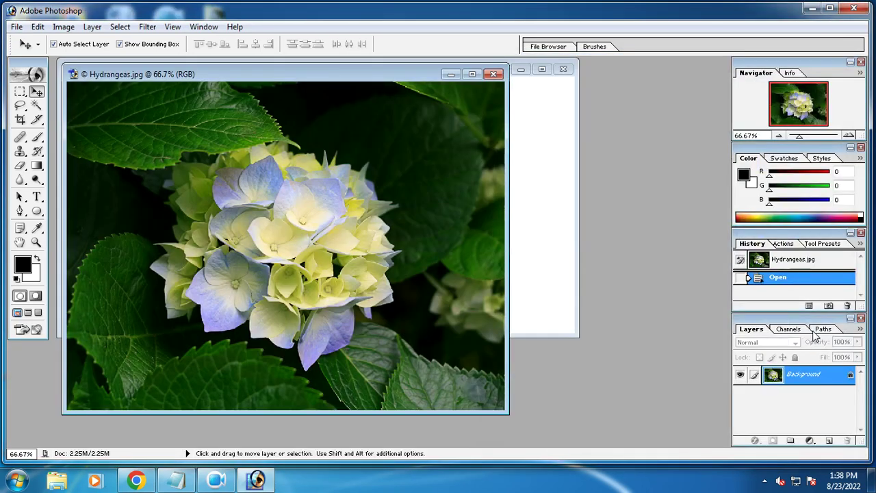
Select the entire canvas of the Hydrangeas image
{"action": "left_click", "coordinate": [403, 277]}
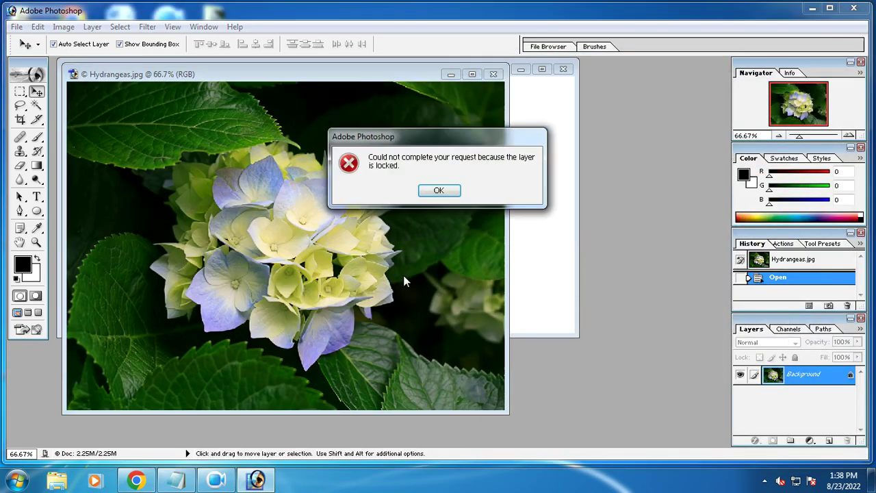
{"action": "left_click", "coordinate": [446, 193]}
{"action": "key", "text": "ctrl+a"}
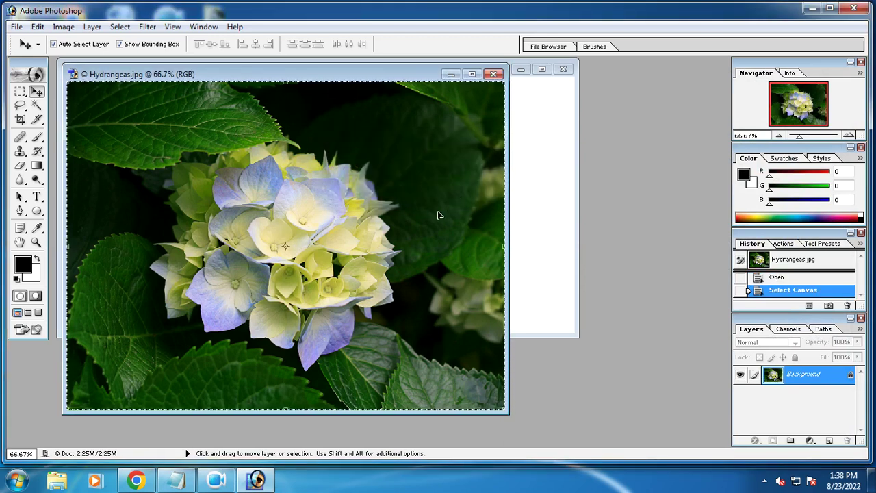
Switch to the Notepad notes and add the line "1. Open image copy image and paste" under Step-2
{"action": "left_click", "coordinate": [176, 479]}
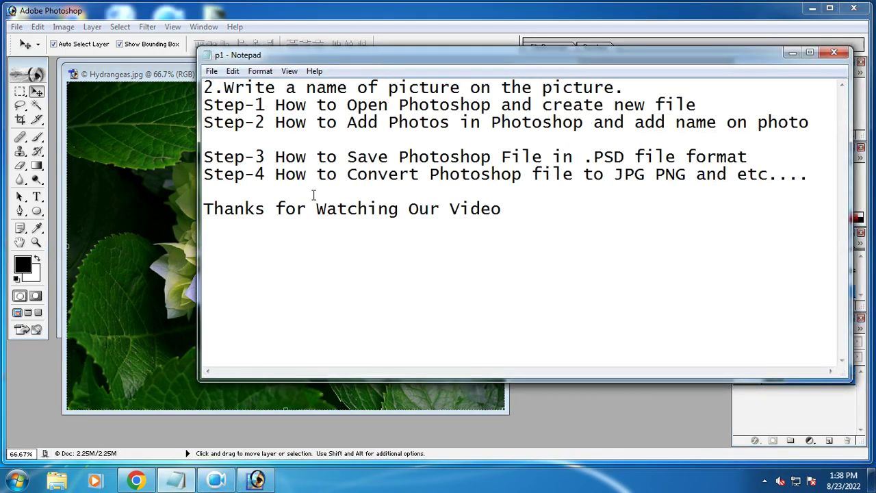
{"action": "type", "text": "1. Open im"}
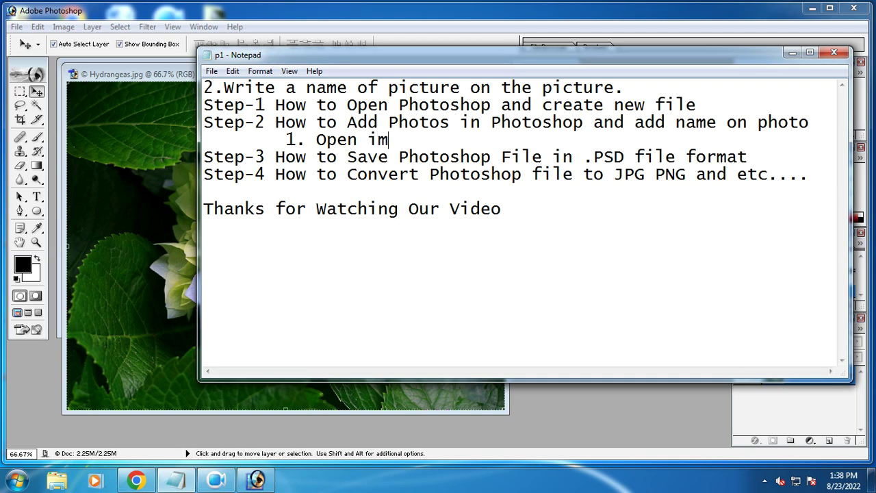
{"action": "type", "text": "age copy image an"}
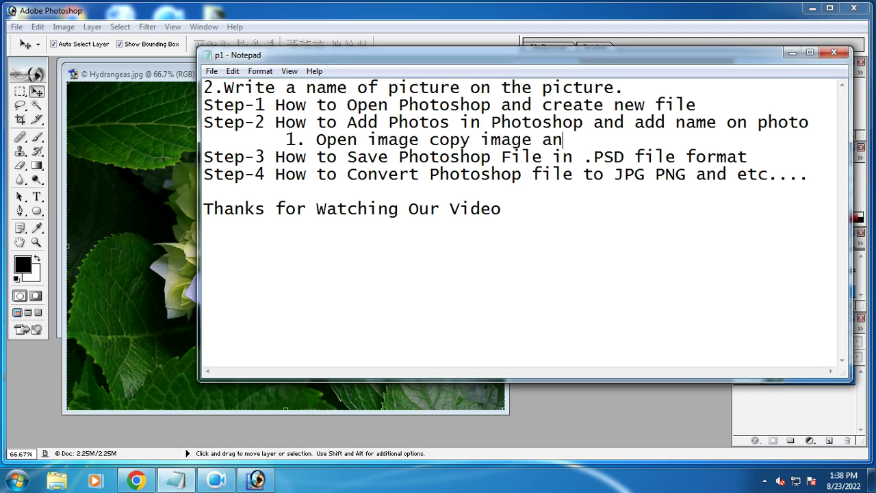
{"action": "type", "text": "d paste"}
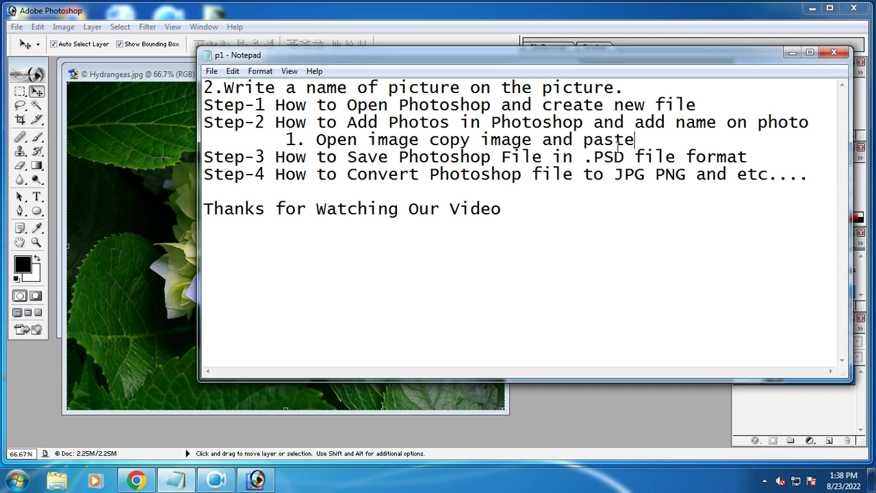
Insert "select image than" before "copy" in the new line under Step-2
{"action": "left_click", "coordinate": [426, 142]}
{"action": "type", "text": "select "}
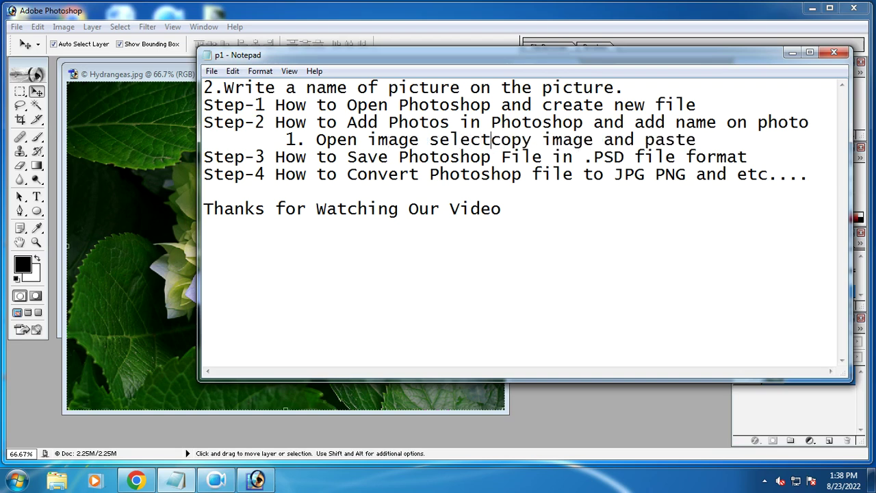
{"action": "type", "text": "image "}
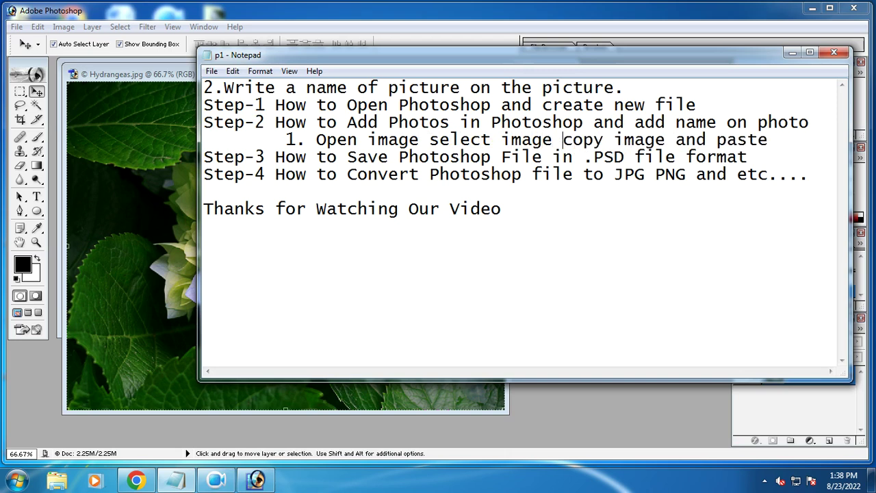
{"action": "type", "text": "than"}
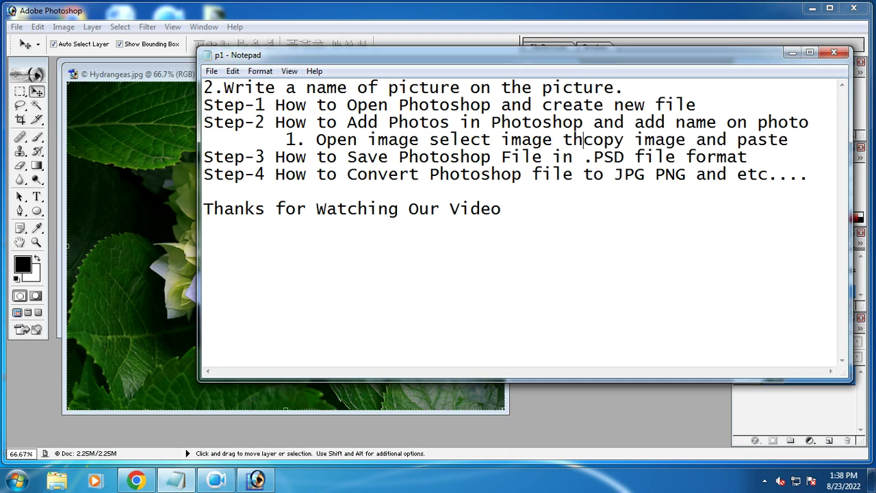
Move the word "image" following "copy" to the end of the line, after "paste"
{"action": "left_click_drag", "start_coordinate": [727, 141], "coordinate": [670, 144]}
{"action": "key", "text": "ctrl+c"}
{"action": "key", "text": "Delete"}
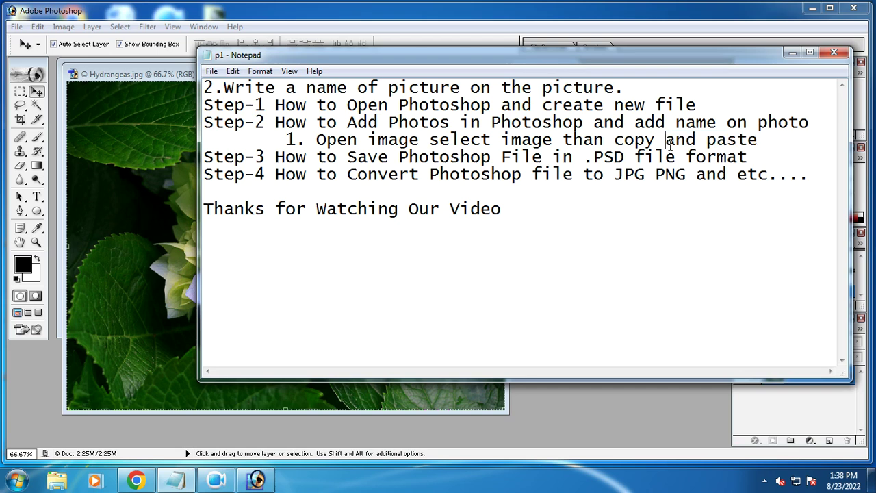
{"action": "key", "text": "BackSpace"}
{"action": "left_click", "coordinate": [774, 142]}
{"action": "key", "text": "ctrl+v"}
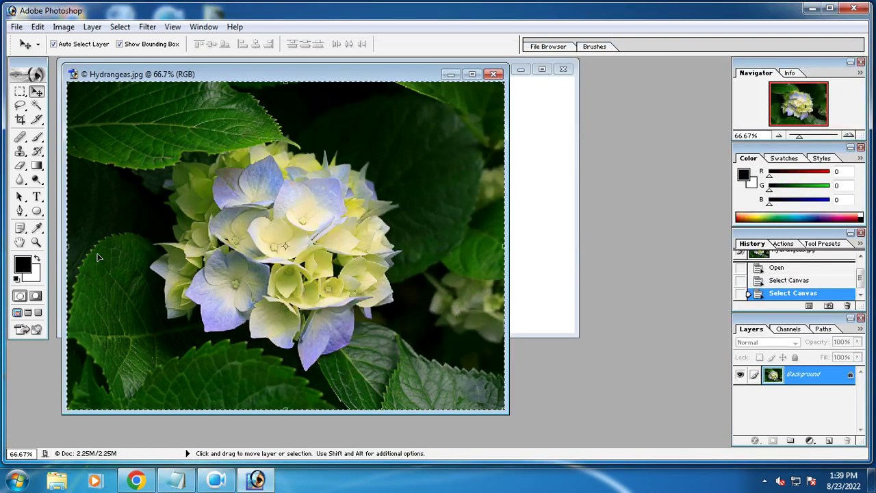
Back in Photoshop, paste the copied hydrangea photo into the DPT PRA-3 document and close the source image
{"action": "left_click", "coordinate": [534, 201]}
{"action": "key", "text": "ctrl+v"}
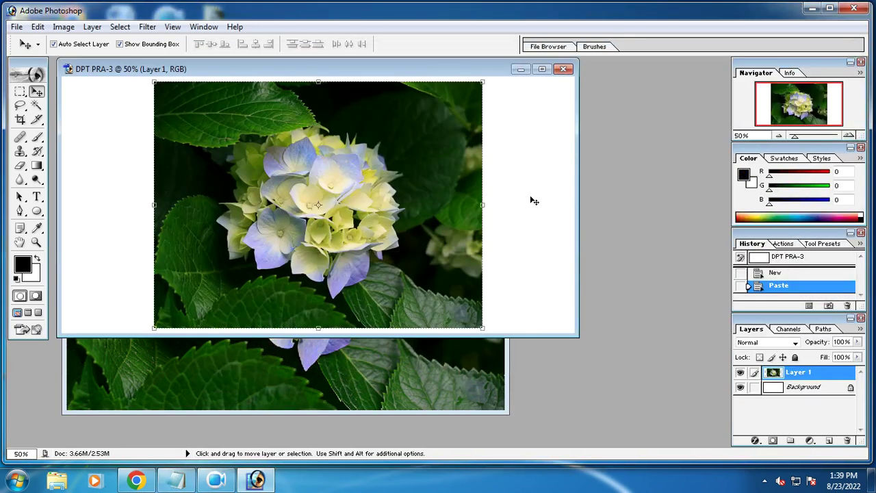
{"action": "left_click", "coordinate": [505, 362]}
{"action": "left_click", "coordinate": [492, 73]}
{"action": "left_click", "coordinate": [541, 69]}
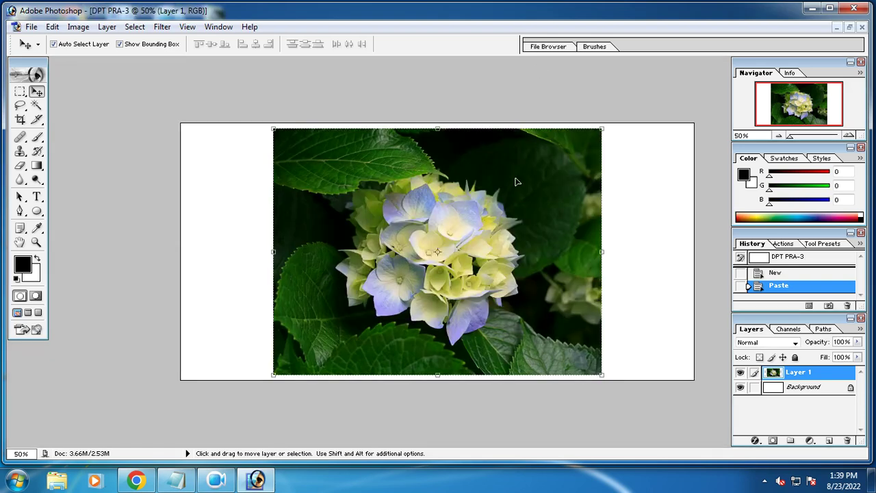
Scale the pasted photo to about 61% width and 64% height and place it centered in the lower canvas
{"action": "left_click_drag", "start_coordinate": [602, 128], "coordinate": [475, 219]}
{"action": "left_click_drag", "start_coordinate": [410, 280], "coordinate": [473, 262]}
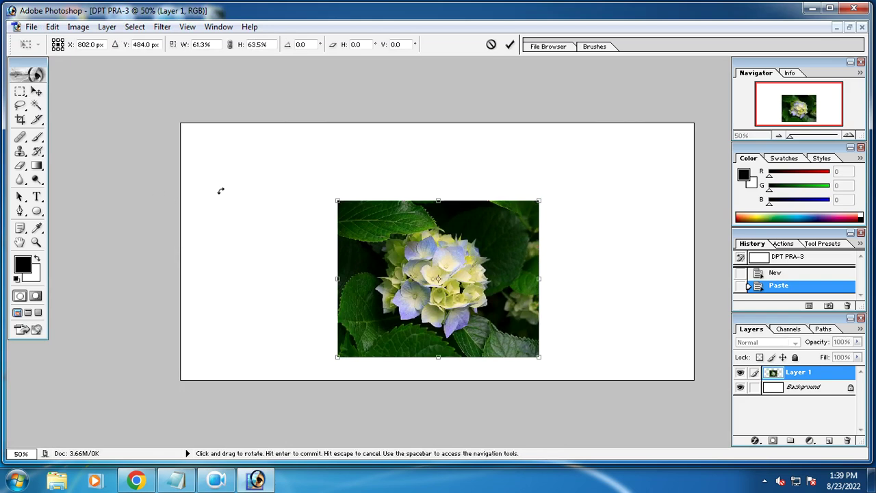
{"action": "left_click", "coordinate": [510, 45]}
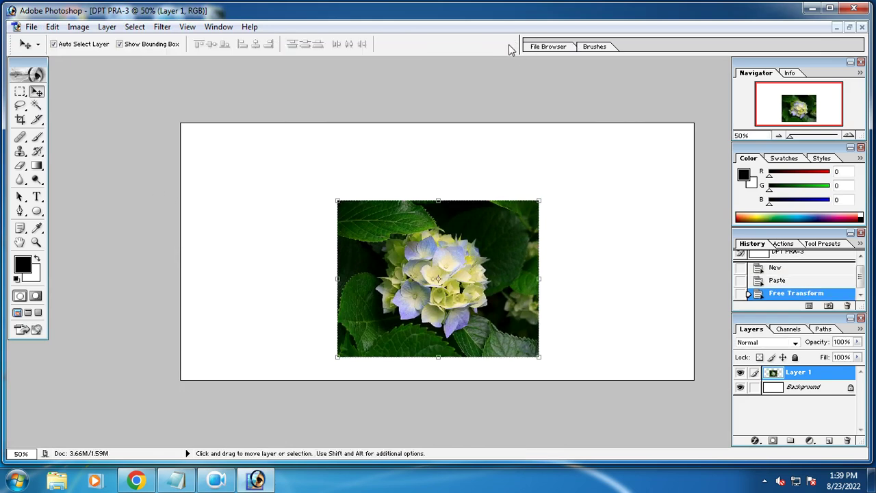
Add a text line above the photo reading "My name is" followed by the person's full name
{"action": "left_click", "coordinate": [37, 197]}
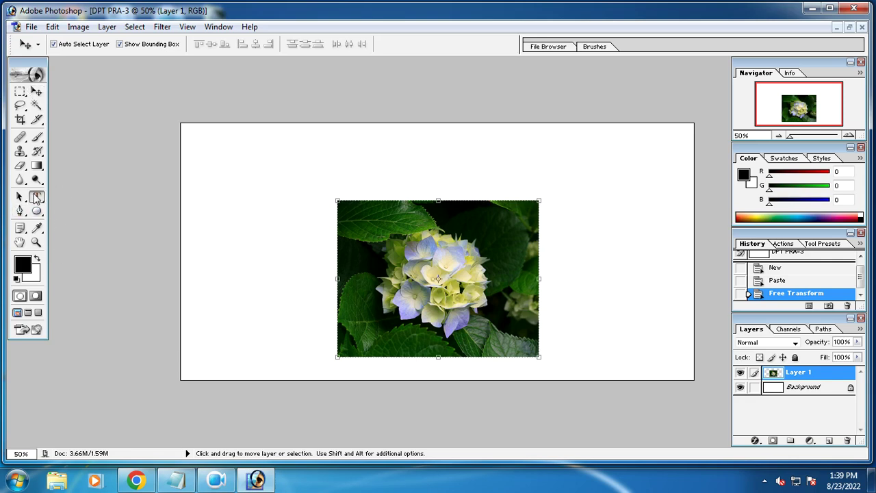
{"action": "left_click", "coordinate": [381, 160]}
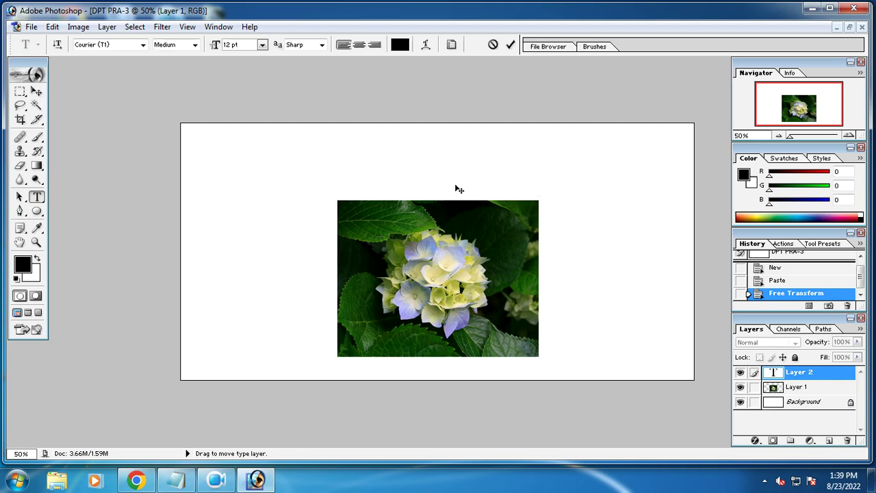
{"action": "type", "text": "Flo"}
{"action": "key", "text": "BackSpace"}
{"action": "key", "text": "BackSpace"}
{"action": "key", "text": "BackSpace"}
{"action": "key", "text": "BackSpace"}
{"action": "key", "text": "BackSpace"}
{"action": "type", "text": "My name i s Anki "}
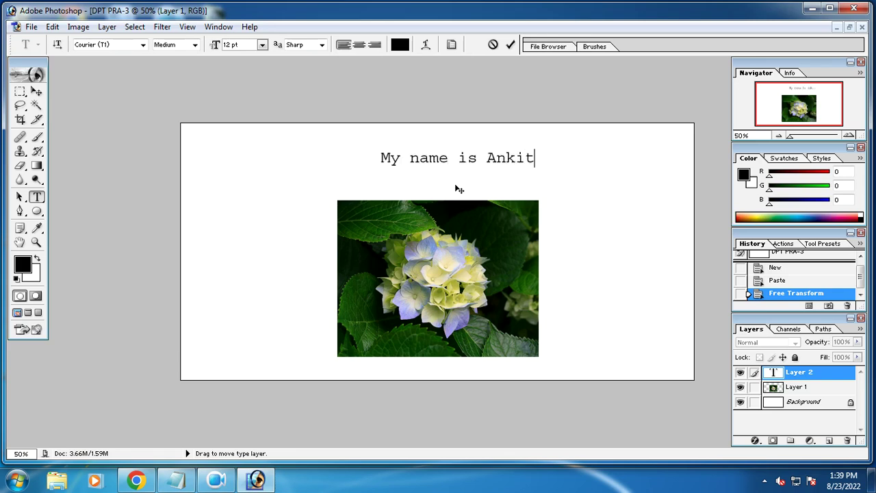
{"action": "type", "text": " Rami"}
{"action": "left_click", "coordinate": [36, 91]}
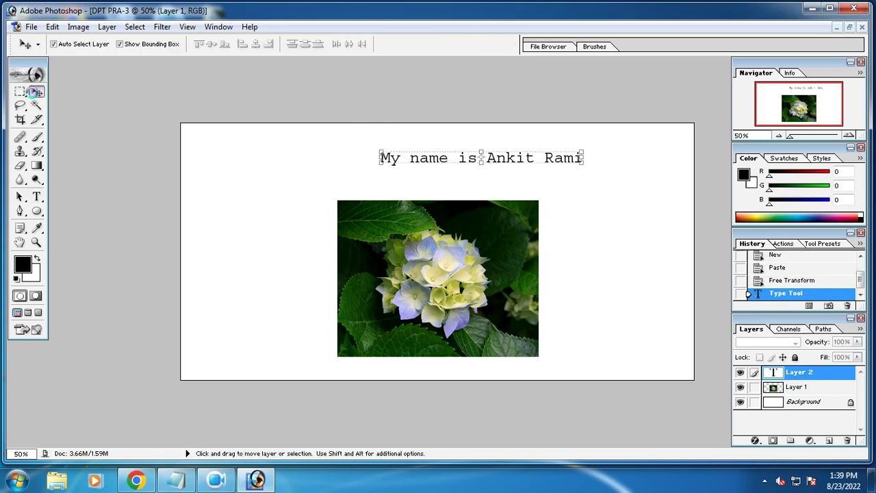
Scale the text to about 119% width and 130% height and center it just above the photo
{"action": "key", "text": "ctrl+t"}
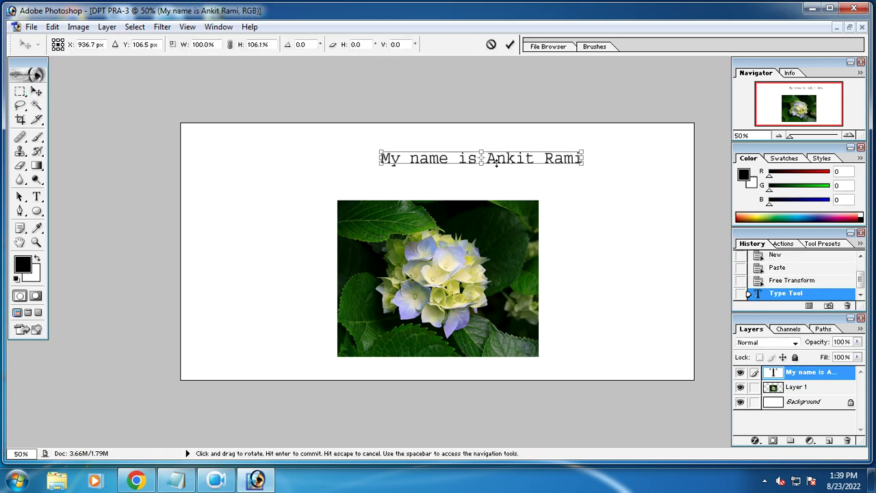
{"action": "left_click_drag", "start_coordinate": [583, 164], "coordinate": [539, 181]}
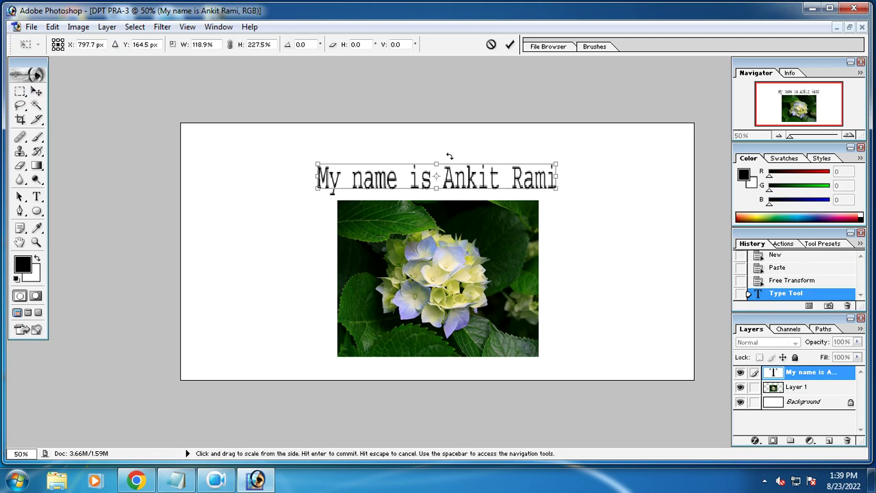
{"action": "left_click_drag", "start_coordinate": [437, 161], "coordinate": [437, 176]}
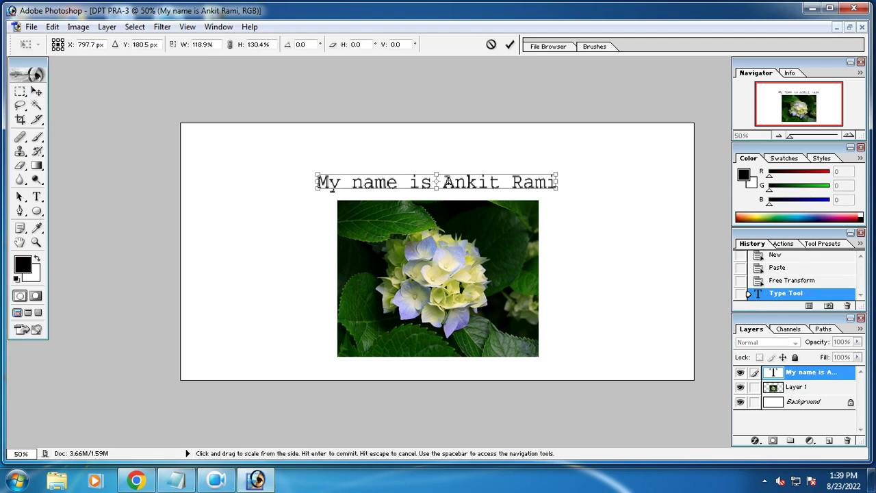
Change the color of the whole text line to a magenta pink
{"action": "left_click", "coordinate": [37, 196]}
{"action": "left_click", "coordinate": [400, 190]}
{"action": "left_click", "coordinate": [443, 182]}
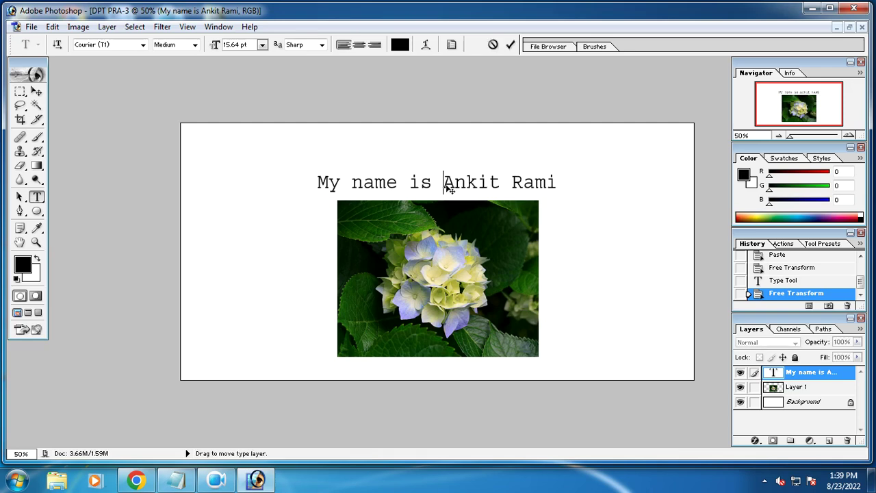
{"action": "key", "text": "ctrl+a"}
{"action": "left_click", "coordinate": [401, 45]}
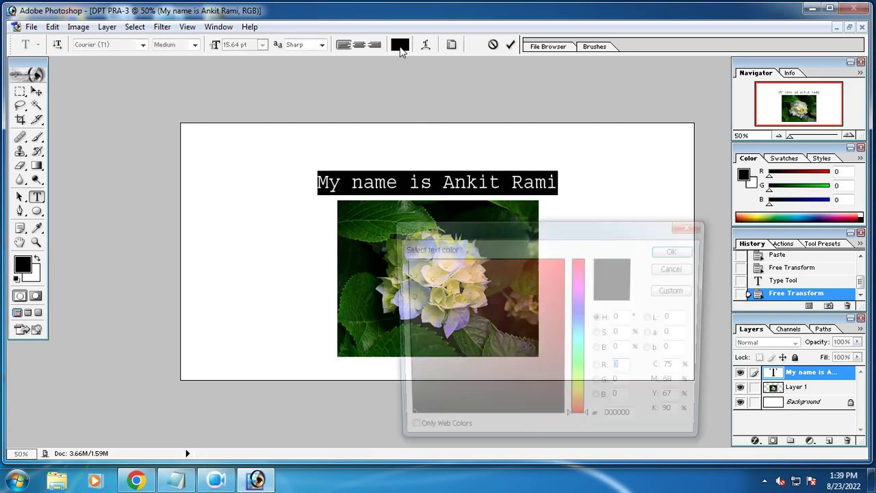
{"action": "left_click_drag", "start_coordinate": [556, 288], "coordinate": [579, 273]}
{"action": "left_click", "coordinate": [676, 251]}
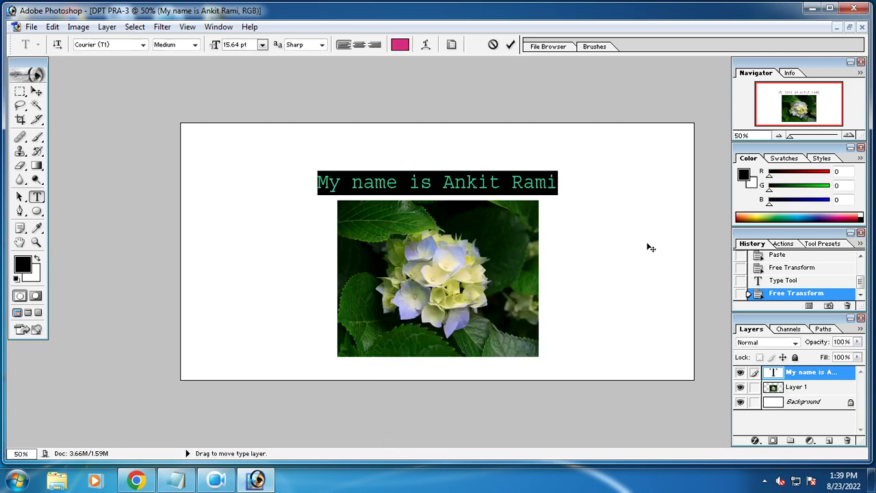
Commit the magenta pink color edit on the whole text line
{"action": "left_click", "coordinate": [549, 180]}
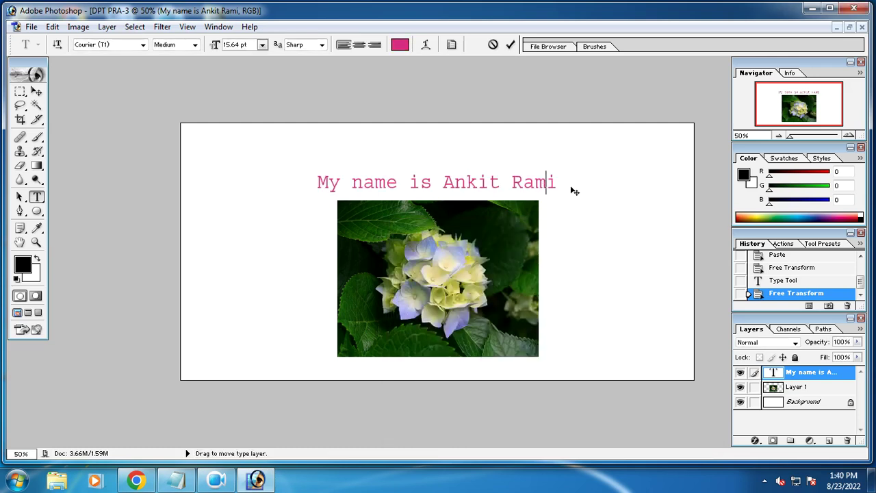
{"action": "key", "text": "ctrl+a"}
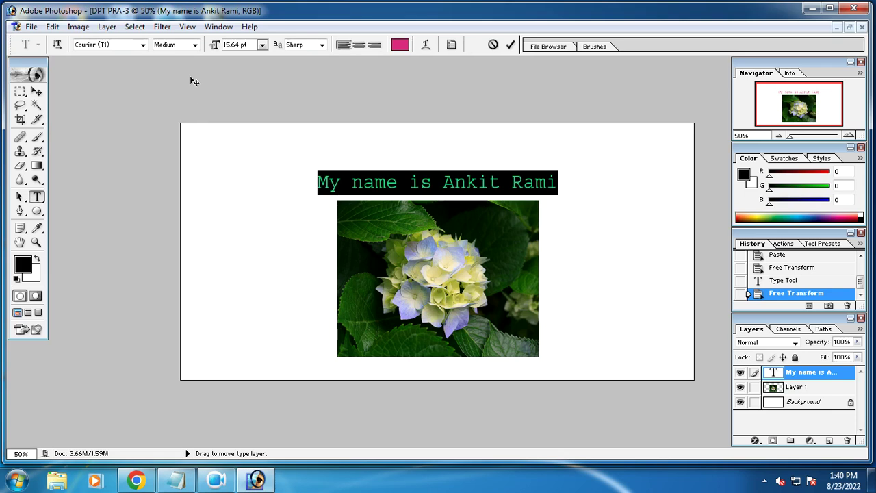
{"action": "left_click", "coordinate": [510, 44]}
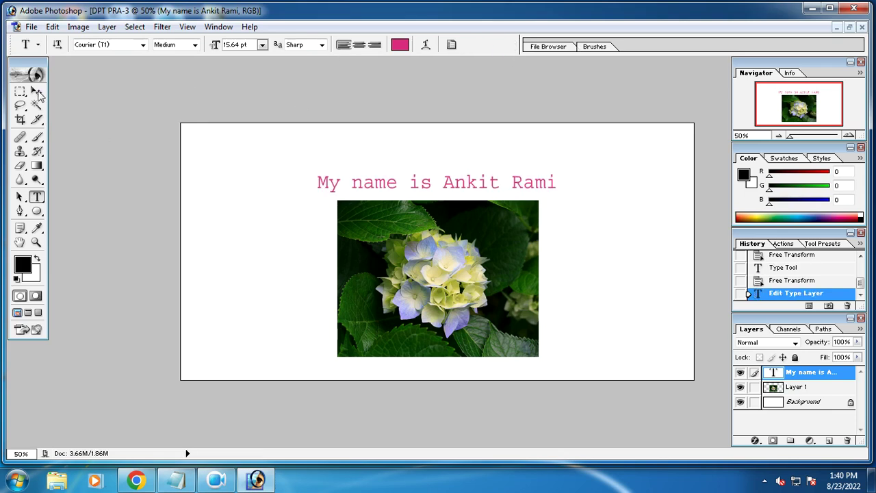
{"action": "key", "text": "v"}
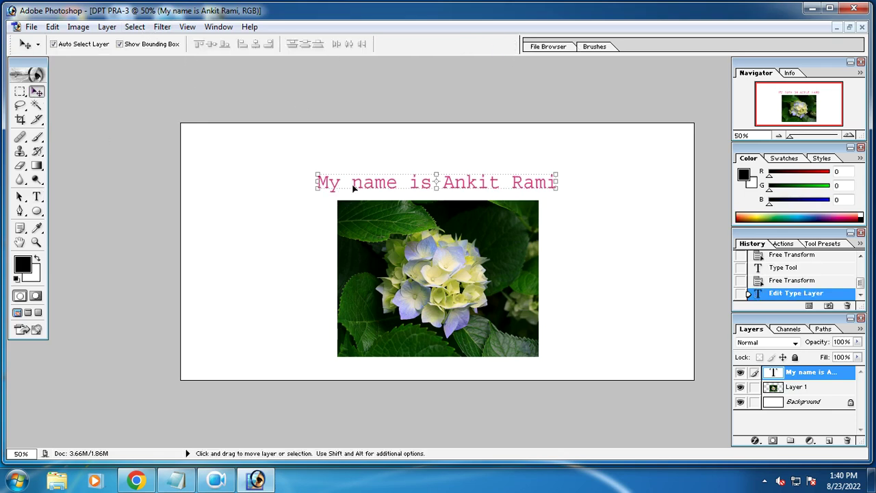
Try Engravers MT on the whole text line, and settle on Eras Medium ITC as its font
{"action": "left_click", "coordinate": [40, 197]}
{"action": "left_click", "coordinate": [350, 189]}
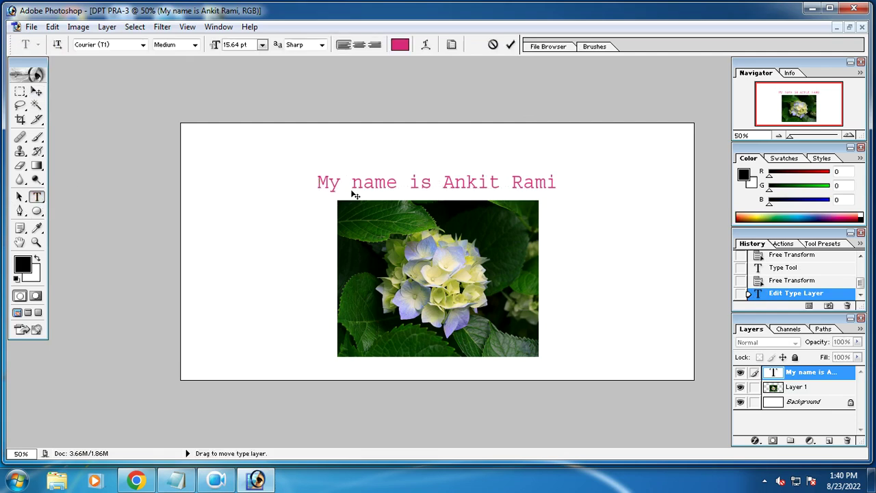
{"action": "key", "text": "ctrl+a"}
{"action": "left_click", "coordinate": [143, 45]}
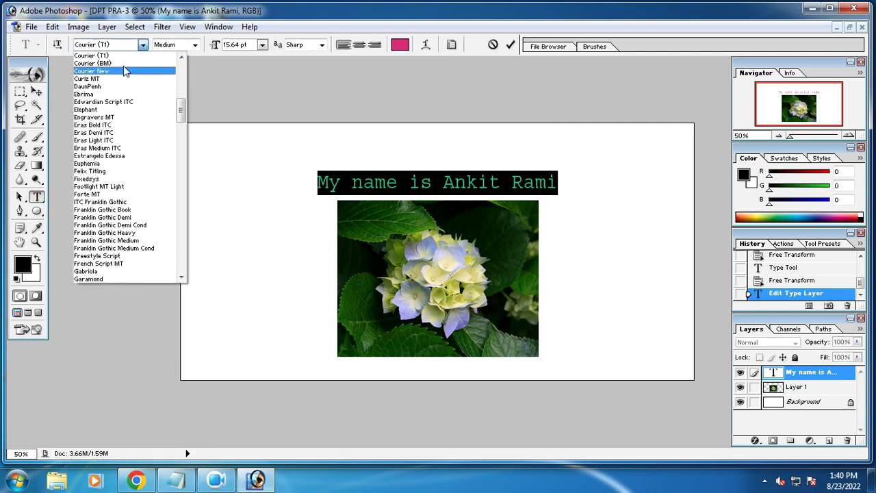
{"action": "left_click", "coordinate": [110, 118]}
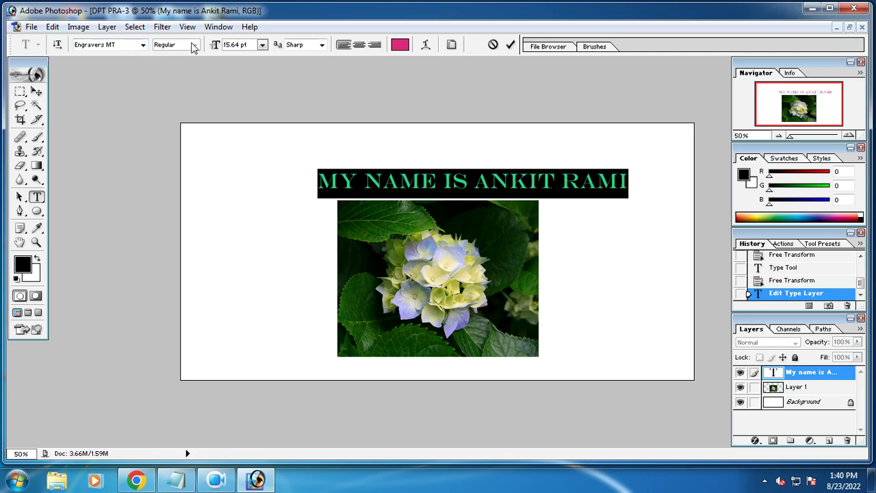
{"action": "left_click", "coordinate": [146, 45]}
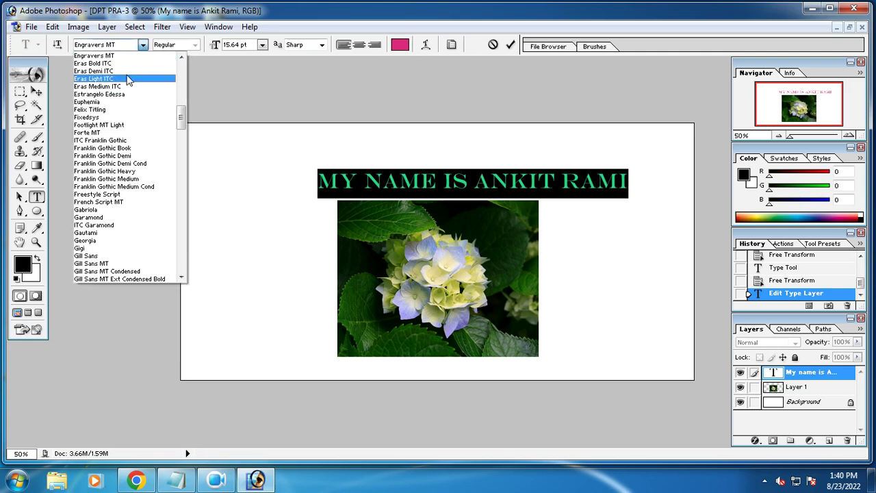
{"action": "left_click", "coordinate": [125, 89]}
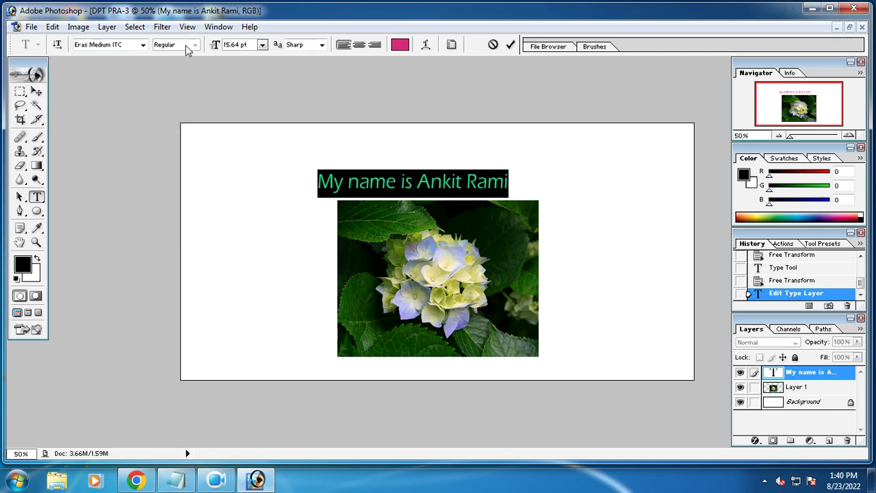
Try font sizes of 14 pt and 36 pt on the selected text line, and settle on 30 pt
{"action": "left_click", "coordinate": [262, 44]}
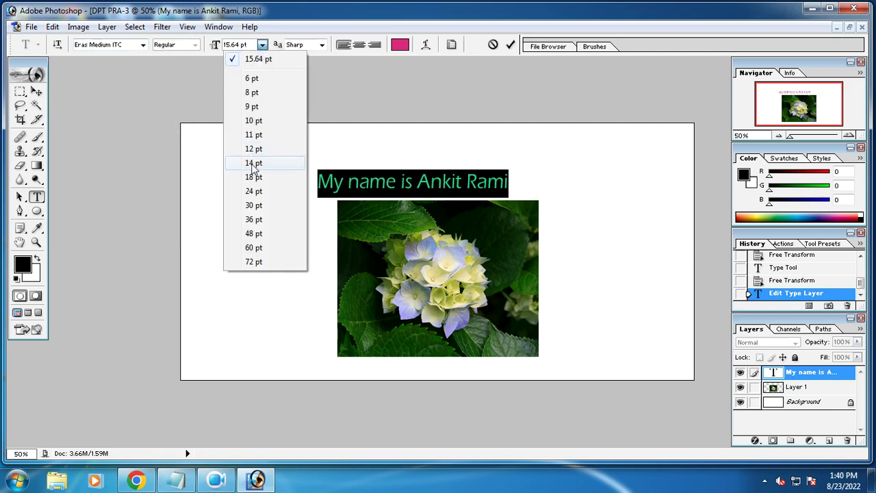
{"action": "left_click", "coordinate": [251, 164]}
{"action": "left_click", "coordinate": [262, 45]}
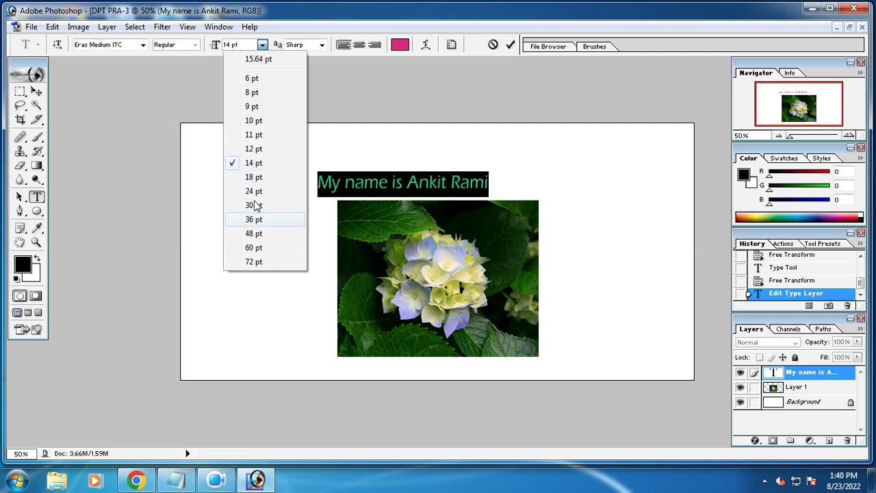
{"action": "left_click", "coordinate": [251, 224]}
{"action": "left_click", "coordinate": [262, 45]}
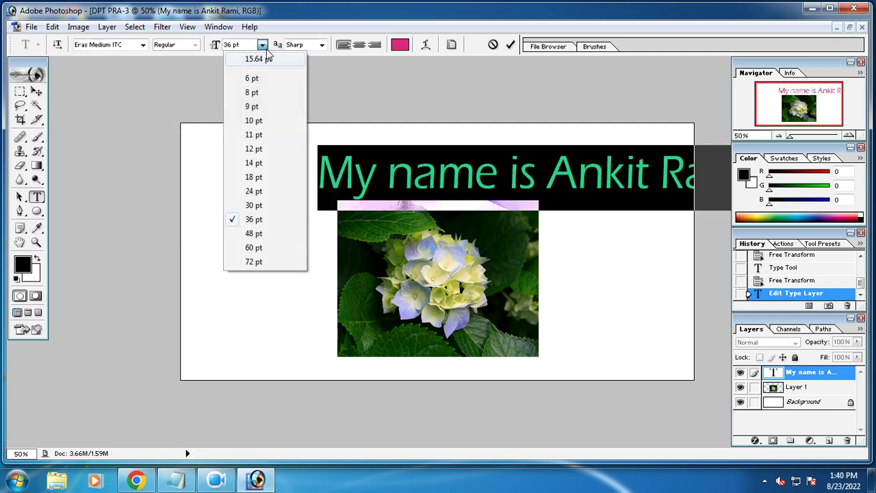
{"action": "left_click", "coordinate": [249, 205]}
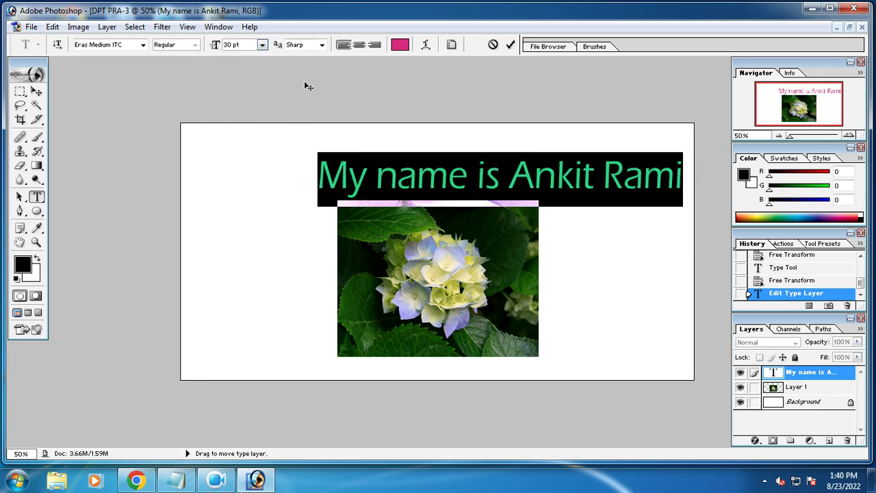
Try Crisp anti-aliasing and center and right alignment on the text line, and return it to Sharp and left alignment
{"action": "left_click", "coordinate": [321, 45]}
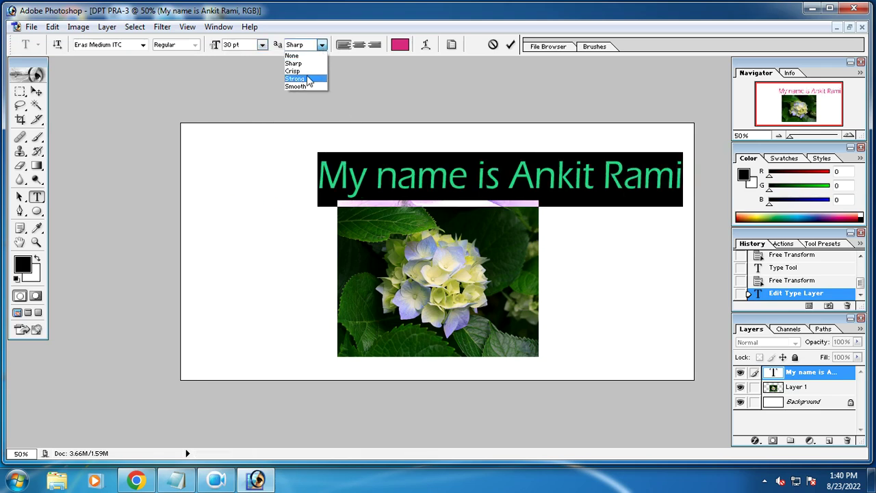
{"action": "left_click", "coordinate": [307, 69]}
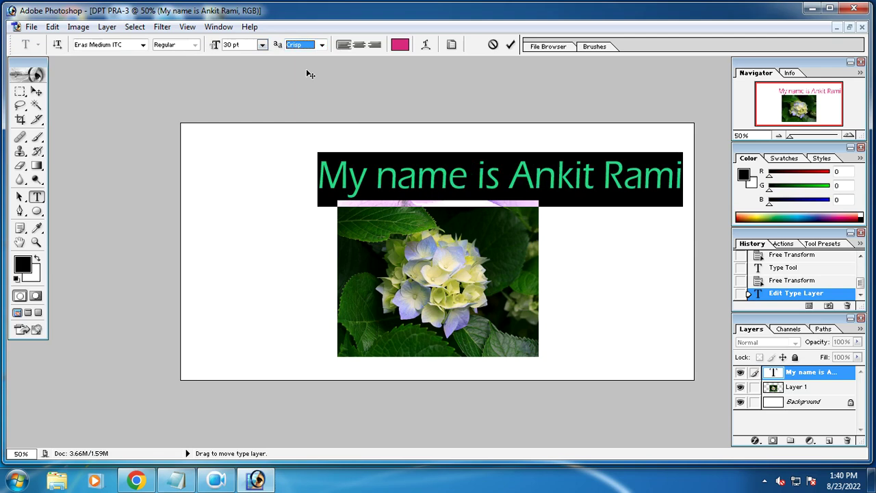
{"action": "left_click", "coordinate": [321, 45]}
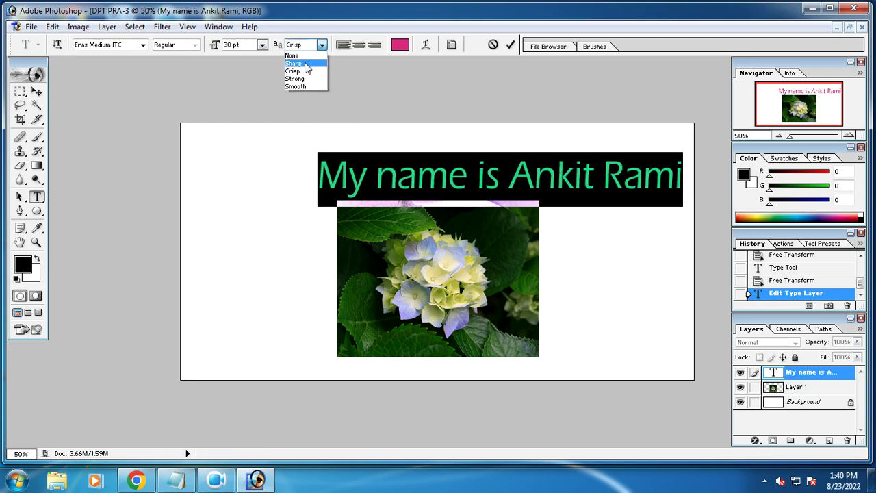
{"action": "left_click", "coordinate": [316, 61]}
{"action": "left_click", "coordinate": [356, 47]}
{"action": "left_click", "coordinate": [374, 47]}
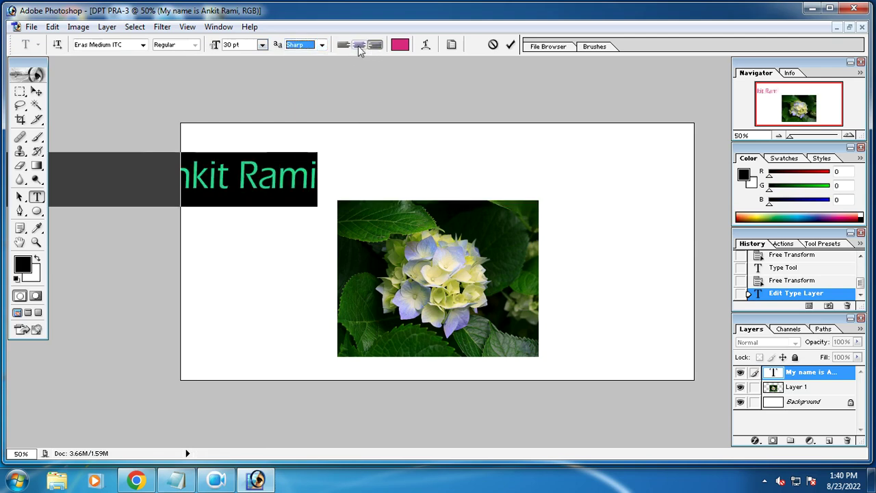
{"action": "left_click", "coordinate": [345, 48]}
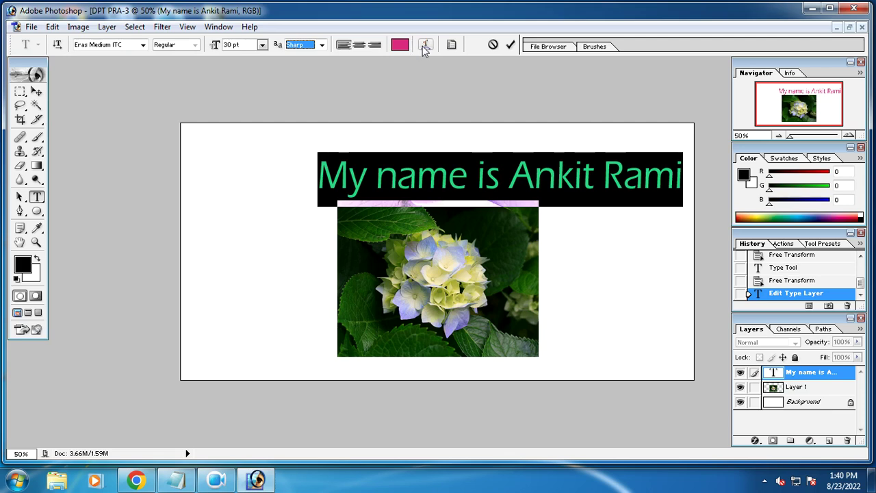
Commit the text formatting and move the text line so it sits centered above the photo
{"action": "left_click", "coordinate": [511, 45]}
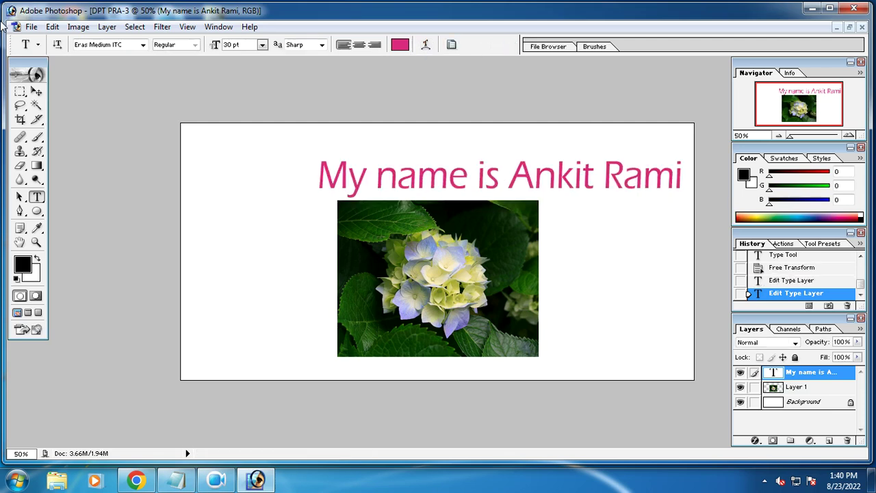
{"action": "left_click", "coordinate": [36, 91]}
{"action": "left_click_drag", "start_coordinate": [488, 176], "coordinate": [422, 175]}
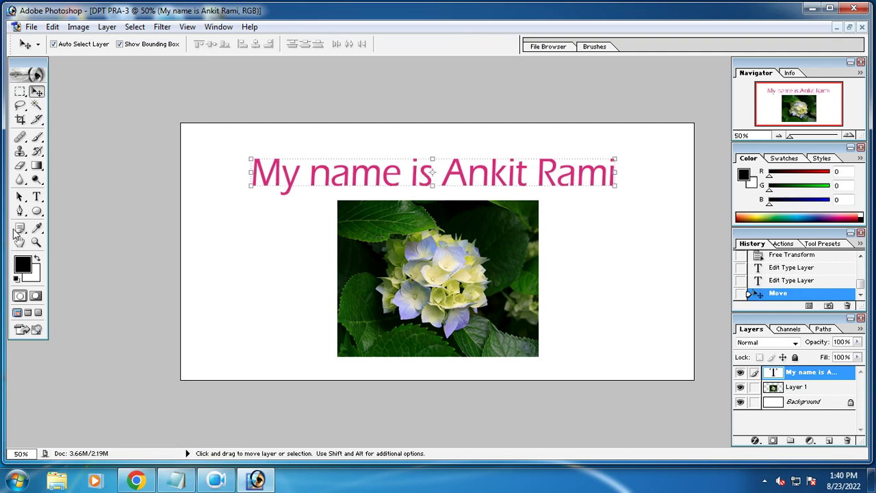
Warp the whole text line with the Arc style, keeping the default bend
{"action": "left_click", "coordinate": [36, 197]}
{"action": "left_click", "coordinate": [338, 180]}
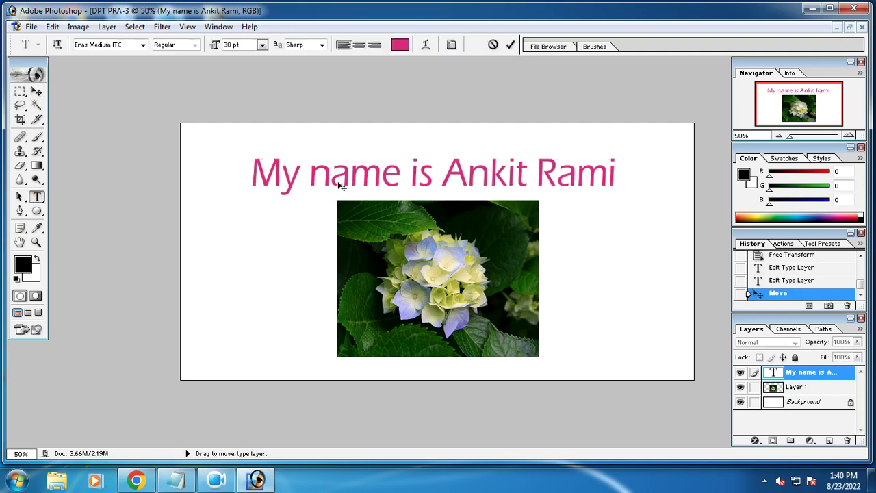
{"action": "key", "text": "ctrl+a"}
{"action": "left_click", "coordinate": [424, 45]}
{"action": "left_click", "coordinate": [409, 188]}
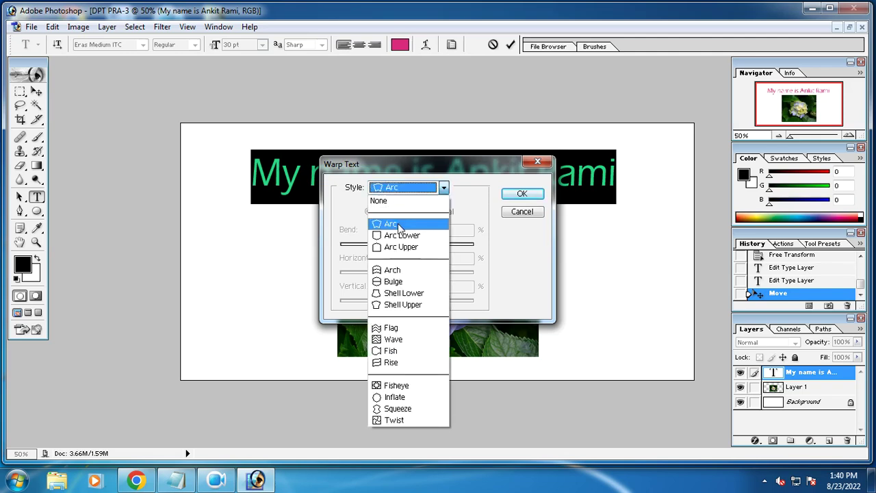
{"action": "left_click", "coordinate": [396, 223]}
{"action": "left_click", "coordinate": [526, 195]}
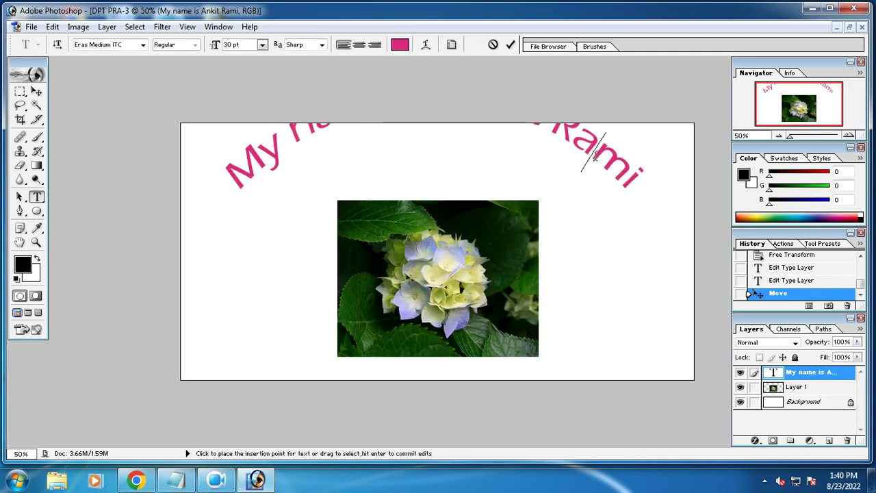
Commit the warped text and move it down so the whole arc fits on the canvas around the photo's upper part
{"action": "left_click", "coordinate": [510, 45]}
{"action": "left_click", "coordinate": [37, 92]}
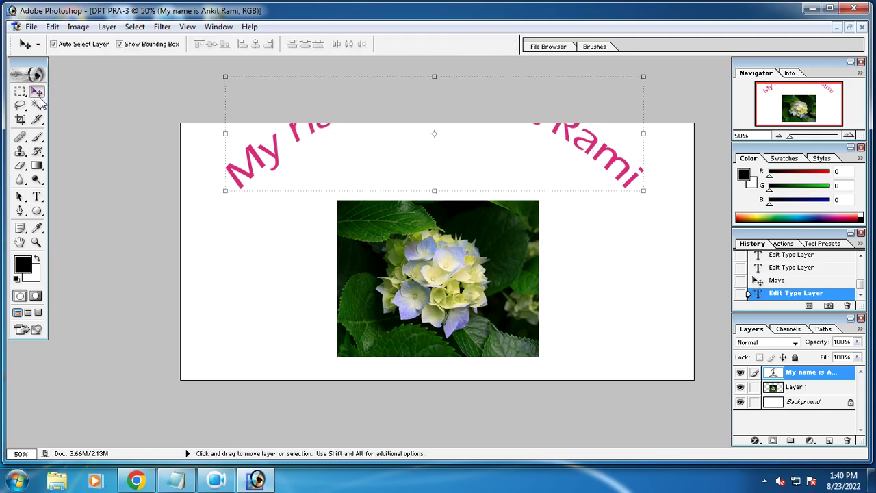
{"action": "left_click_drag", "start_coordinate": [253, 167], "coordinate": [260, 229]}
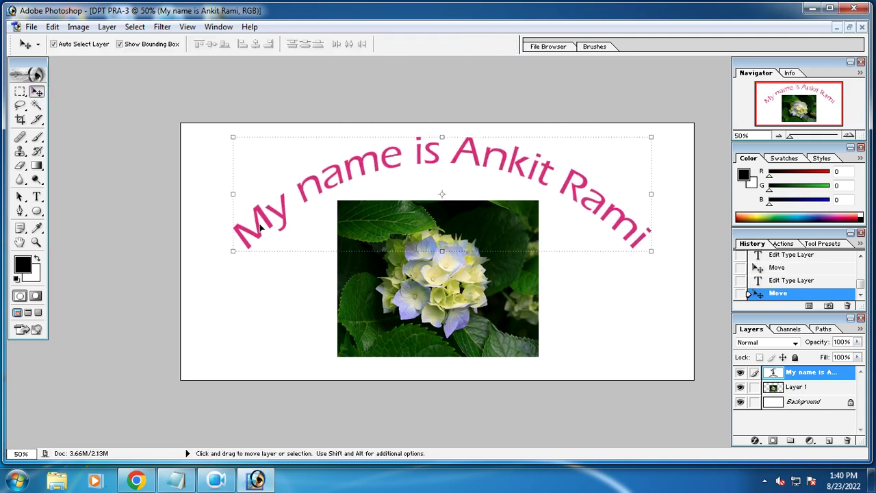
Change the text warp style to Flag with bend -54%, horizontal distortion -2% and vertical distortion -1%
{"action": "left_click", "coordinate": [37, 198]}
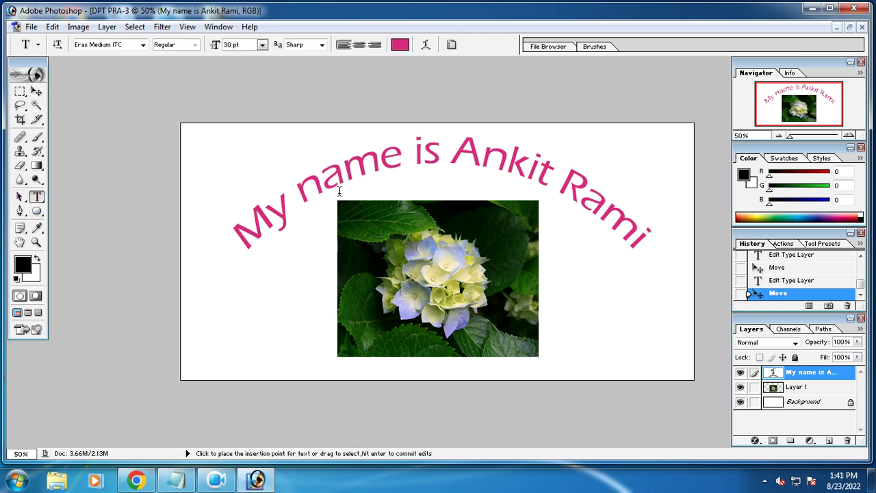
{"action": "triple_click", "coordinate": [339, 190]}
{"action": "left_click", "coordinate": [425, 44]}
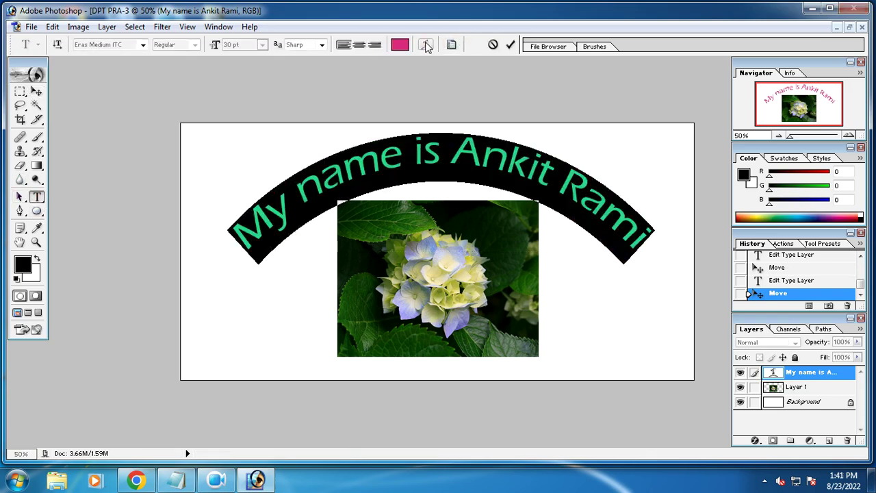
{"action": "left_click", "coordinate": [418, 187]}
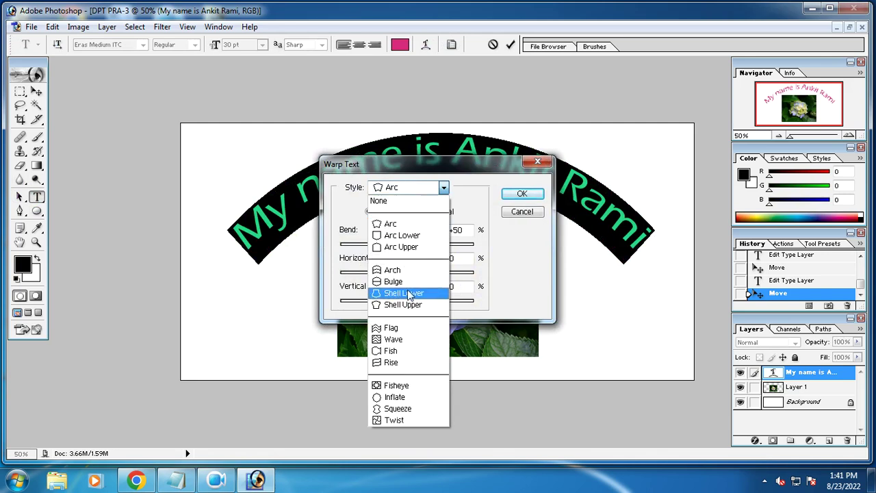
{"action": "left_click", "coordinate": [404, 329]}
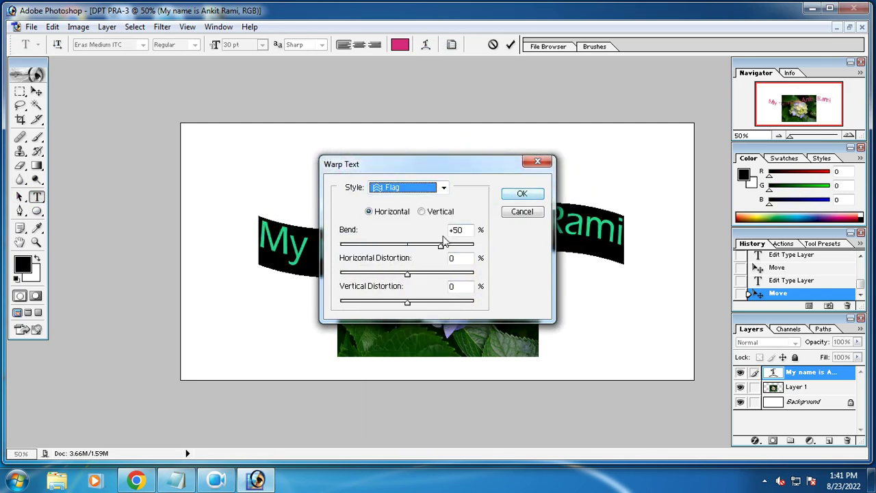
{"action": "left_click_drag", "start_coordinate": [440, 246], "coordinate": [427, 246]}
{"action": "left_click_drag", "start_coordinate": [427, 175], "coordinate": [98, 185]}
{"action": "left_click_drag", "start_coordinate": [98, 260], "coordinate": [76, 288]}
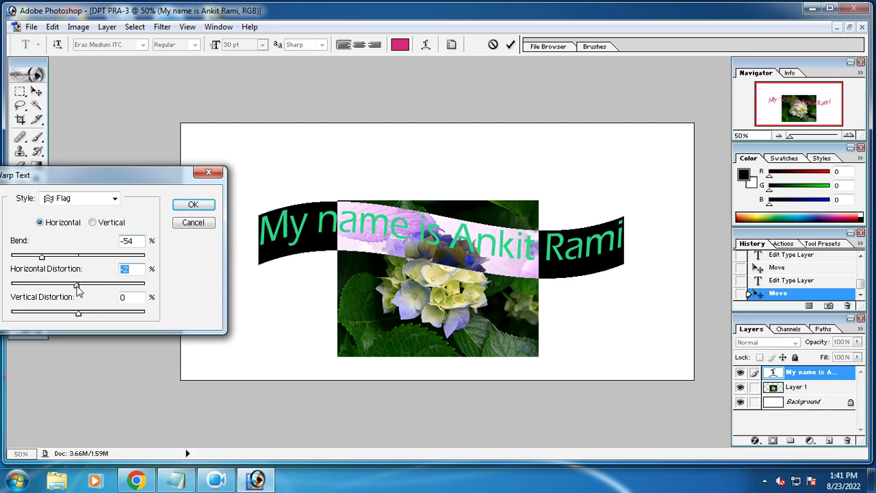
{"action": "left_click_drag", "start_coordinate": [86, 319], "coordinate": [78, 316]}
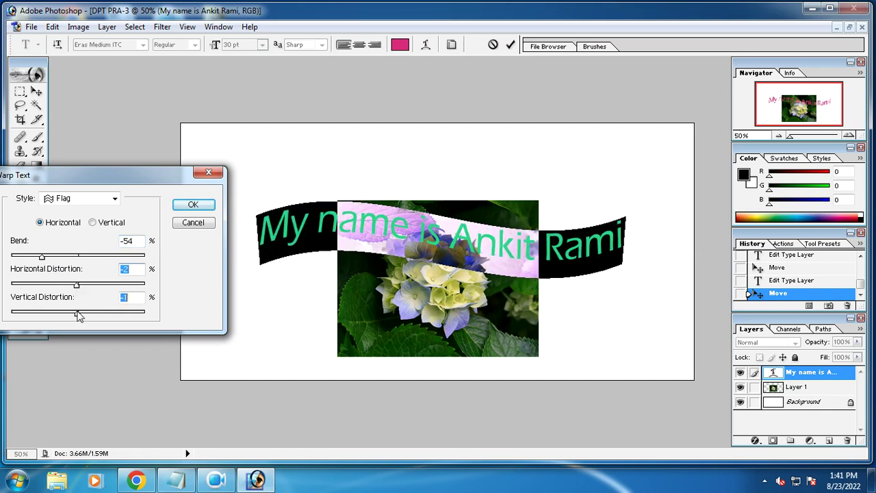
Try the Fish and Inflate warp styles on the text line
{"action": "left_click", "coordinate": [109, 200]}
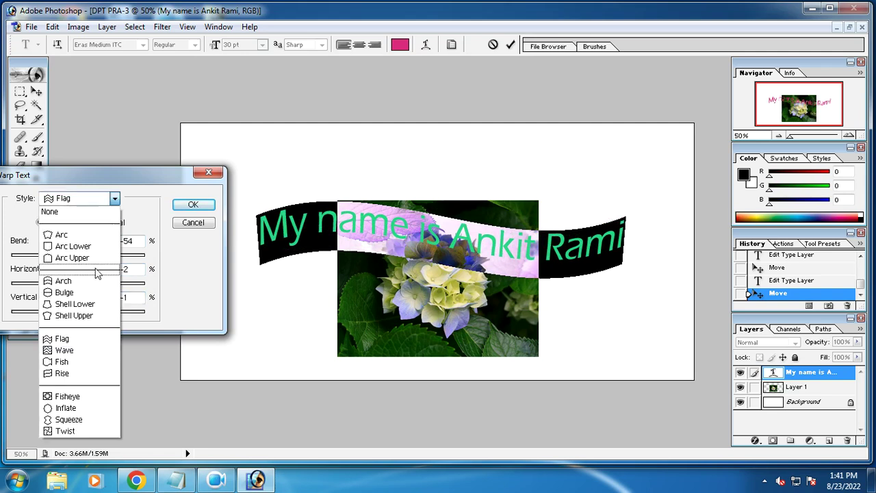
{"action": "left_click", "coordinate": [88, 361]}
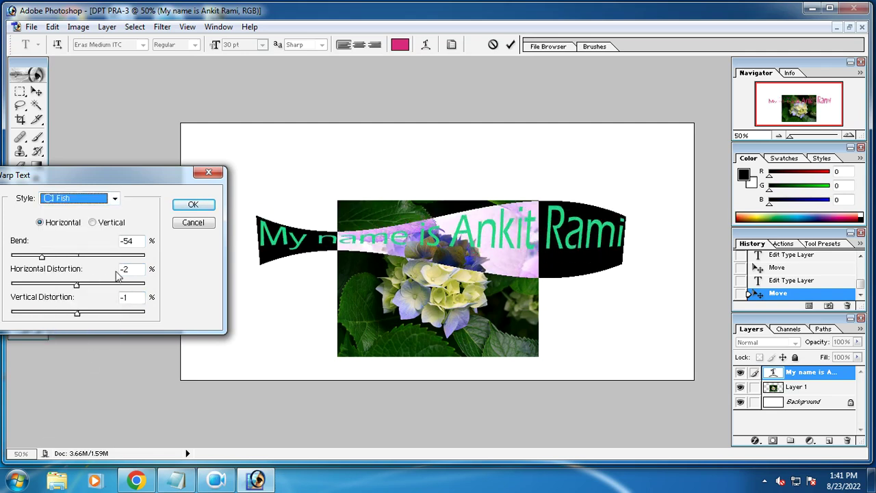
{"action": "left_click", "coordinate": [114, 198]}
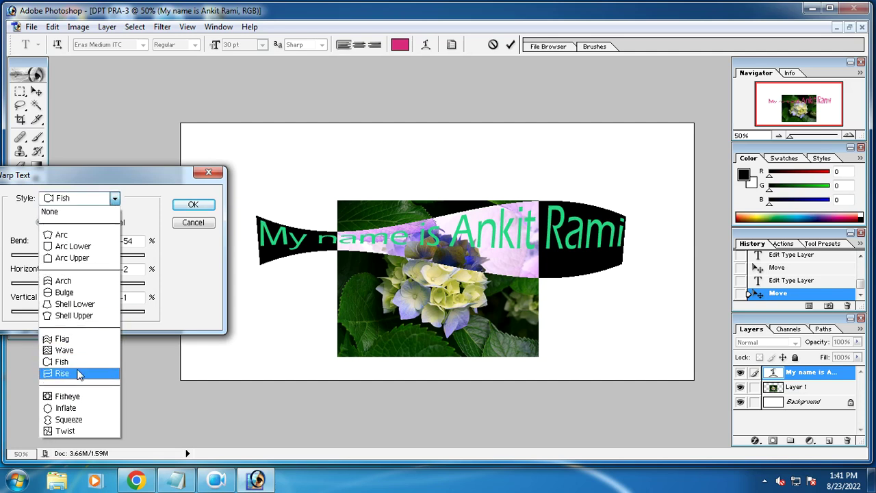
{"action": "left_click", "coordinate": [69, 408]}
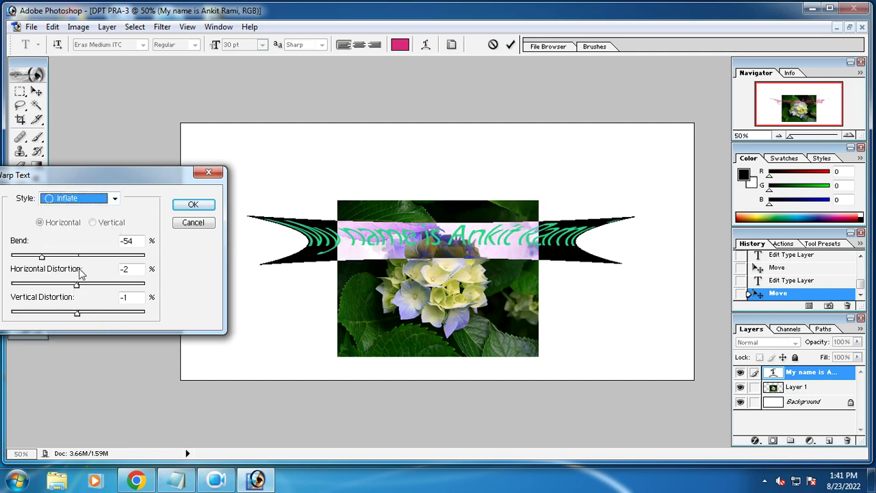
Set the text warp to the Arc style with a +44% bend, and commit the text edit
{"action": "left_click", "coordinate": [114, 198]}
{"action": "left_click", "coordinate": [72, 233]}
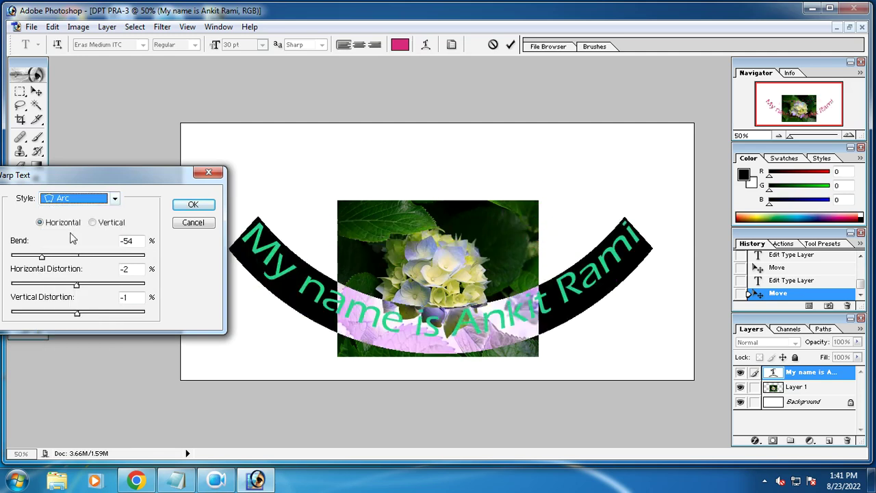
{"action": "left_click", "coordinate": [114, 199]}
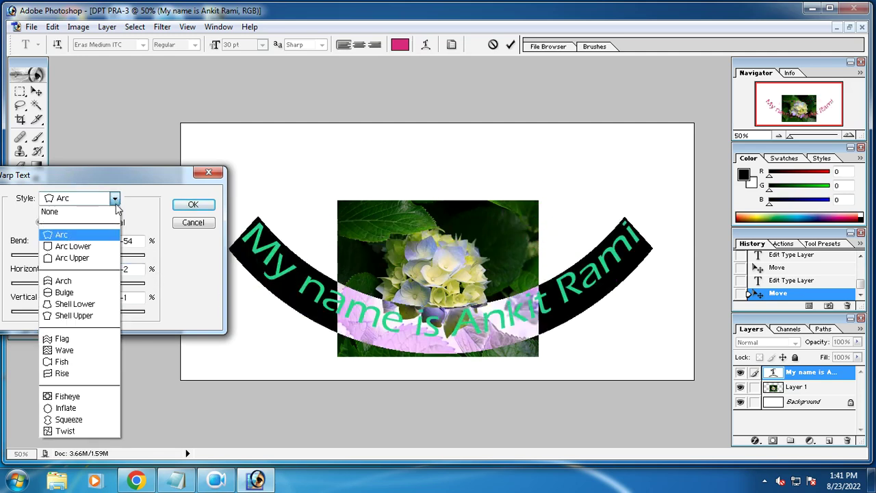
{"action": "left_click", "coordinate": [113, 198]}
{"action": "left_click_drag", "start_coordinate": [41, 257], "coordinate": [109, 282]}
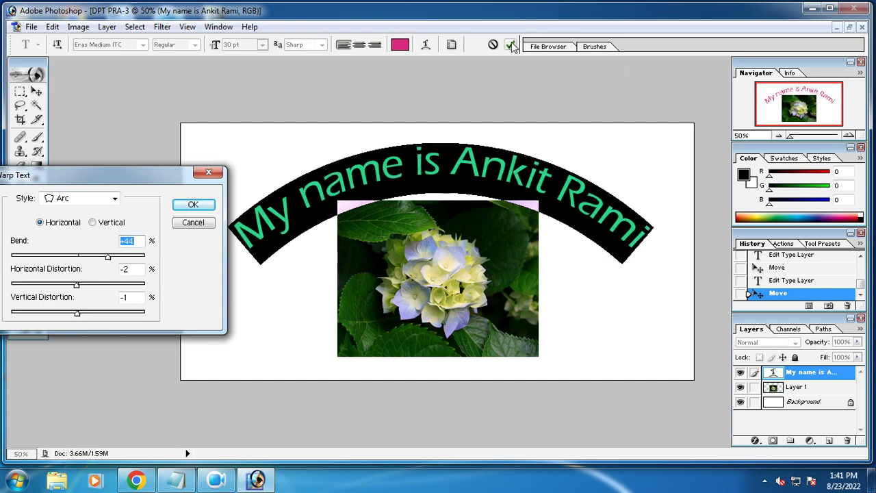
{"action": "left_click", "coordinate": [209, 205]}
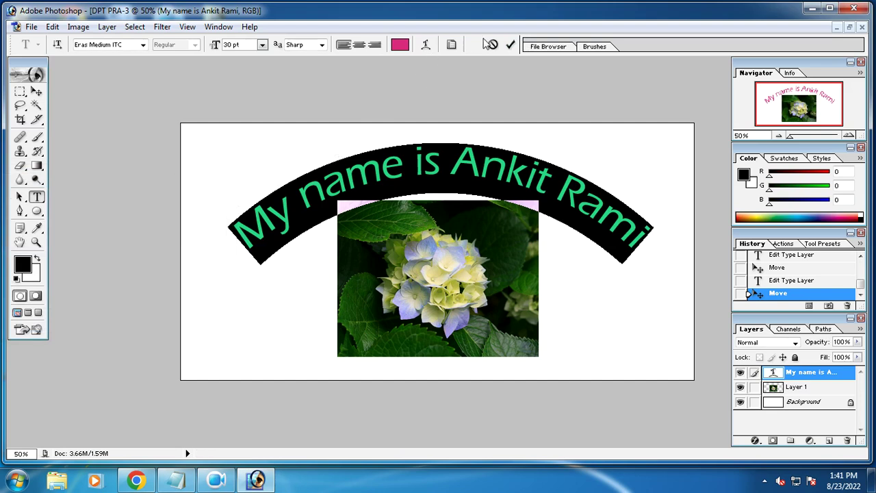
{"action": "left_click", "coordinate": [510, 45]}
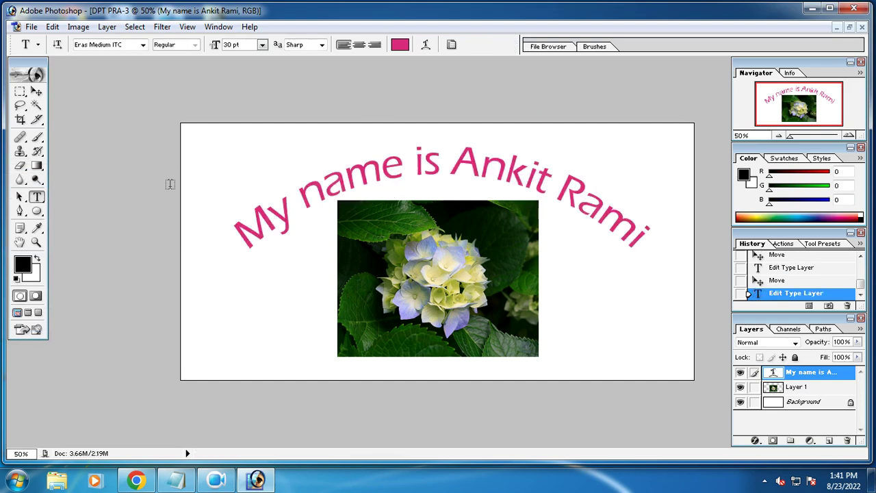
Save the document as DPT PRA-3 in Photoshop PSD format in the DTP folder on drive D
{"action": "left_click", "coordinate": [31, 28]}
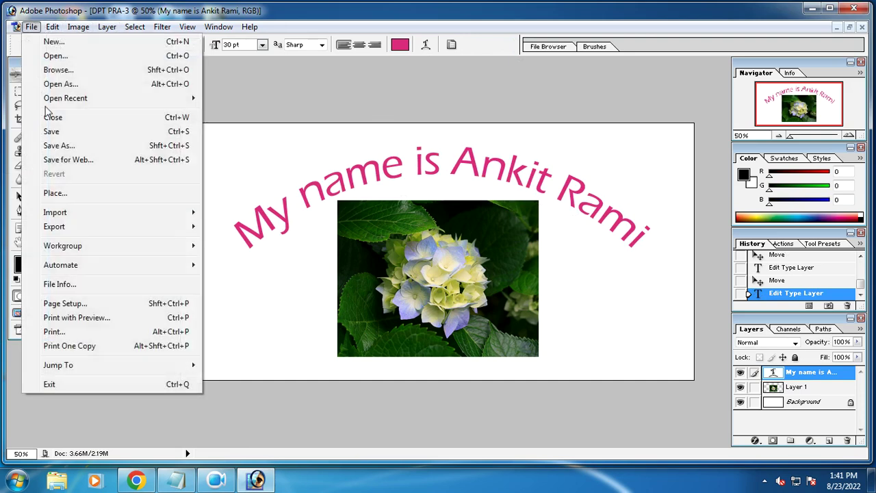
{"action": "left_click", "coordinate": [52, 130]}
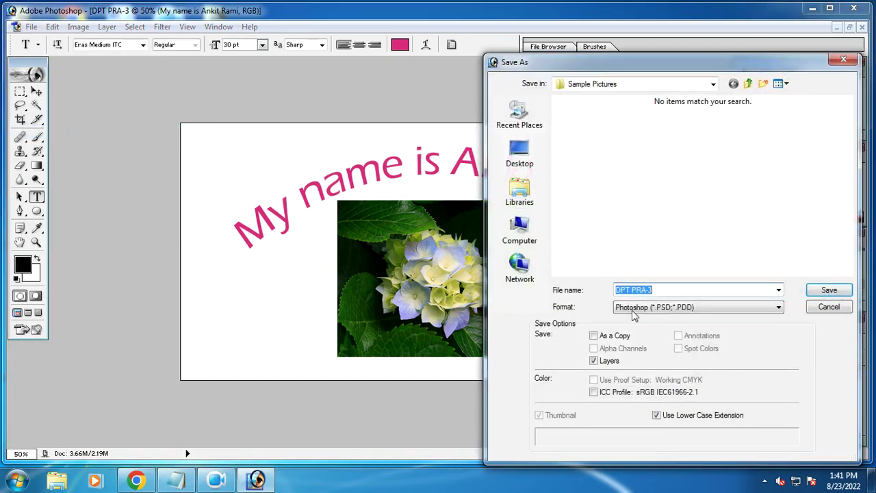
{"action": "left_click", "coordinate": [758, 314]}
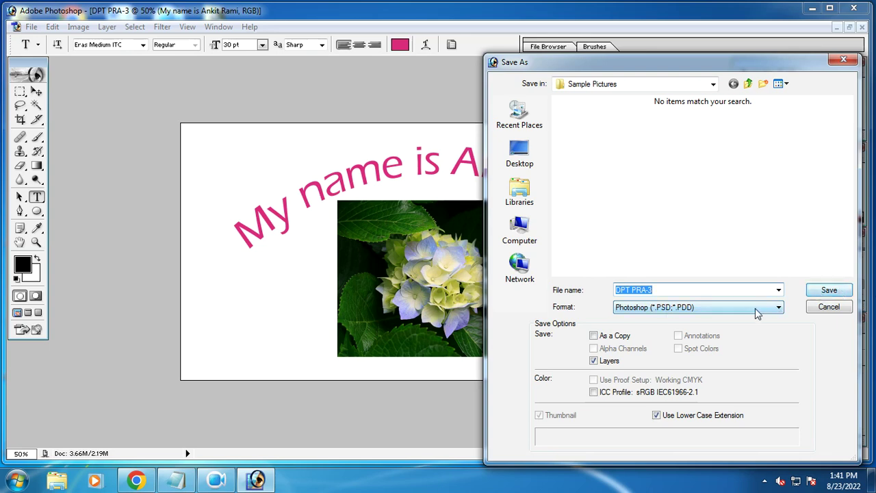
{"action": "left_click", "coordinate": [744, 314]}
{"action": "left_click", "coordinate": [520, 241]}
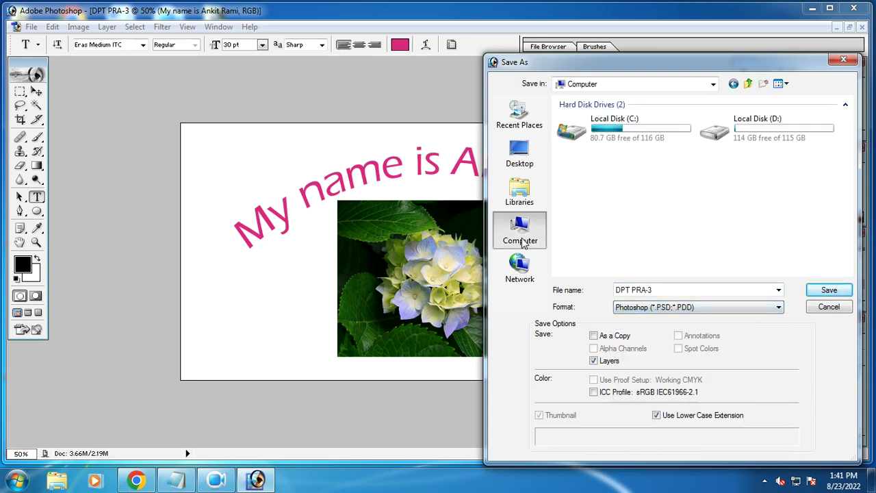
{"action": "double_click", "coordinate": [777, 127]}
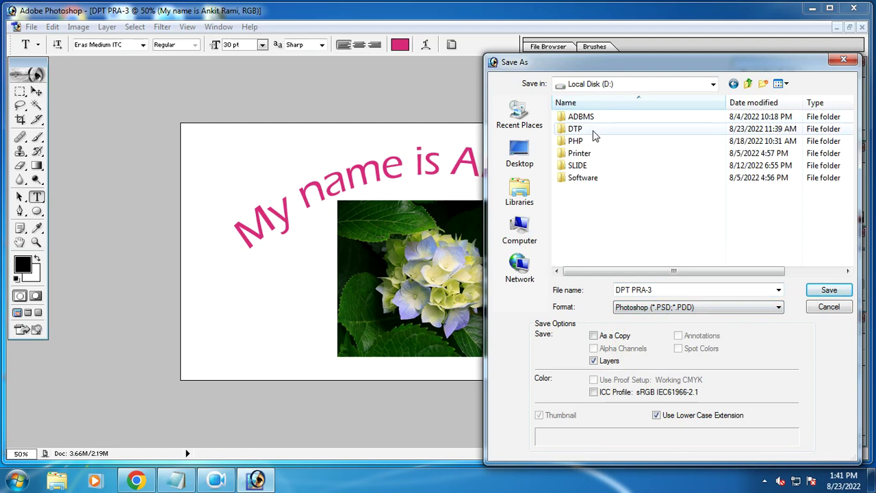
{"action": "double_click", "coordinate": [577, 129]}
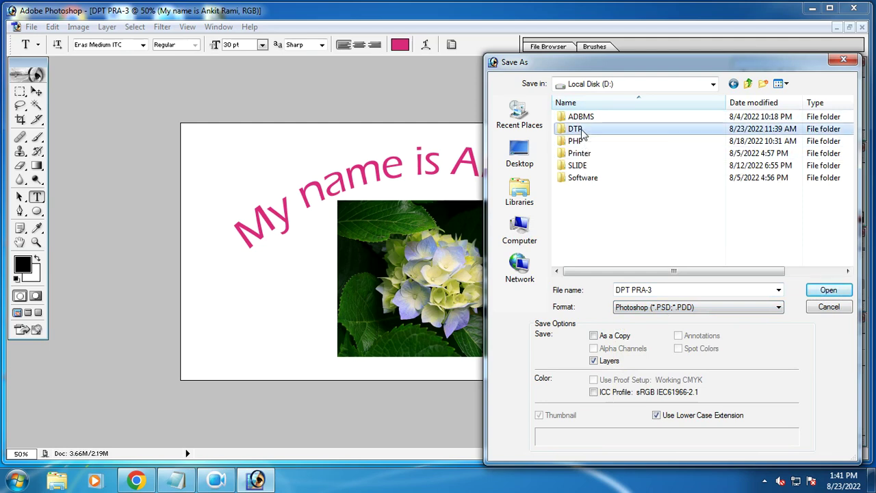
{"action": "left_click", "coordinate": [828, 290]}
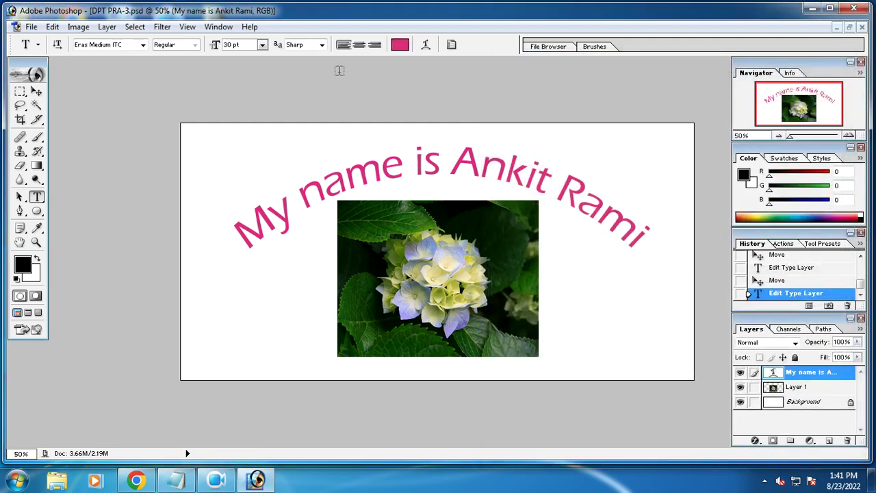
Save a JPEG copy named DPT PRA-3 copy.jpg in the DTP folder, accepting the default JPEG options
{"action": "left_click", "coordinate": [31, 27]}
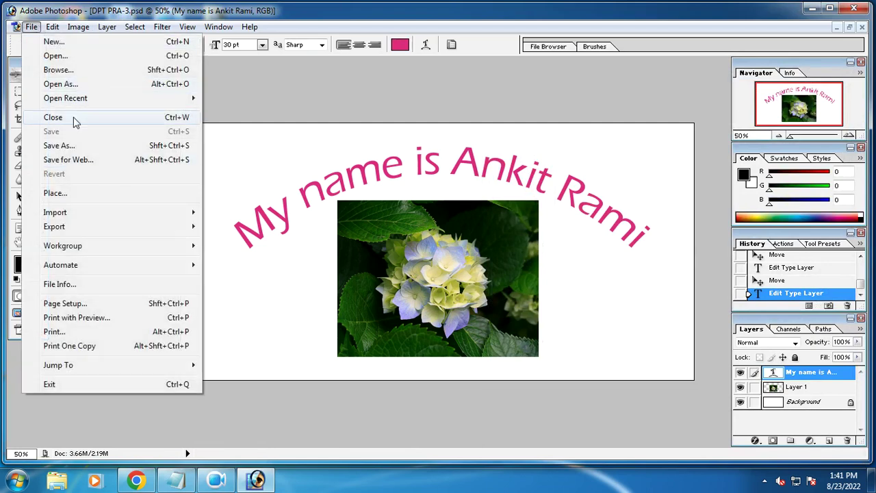
{"action": "left_click", "coordinate": [59, 145]}
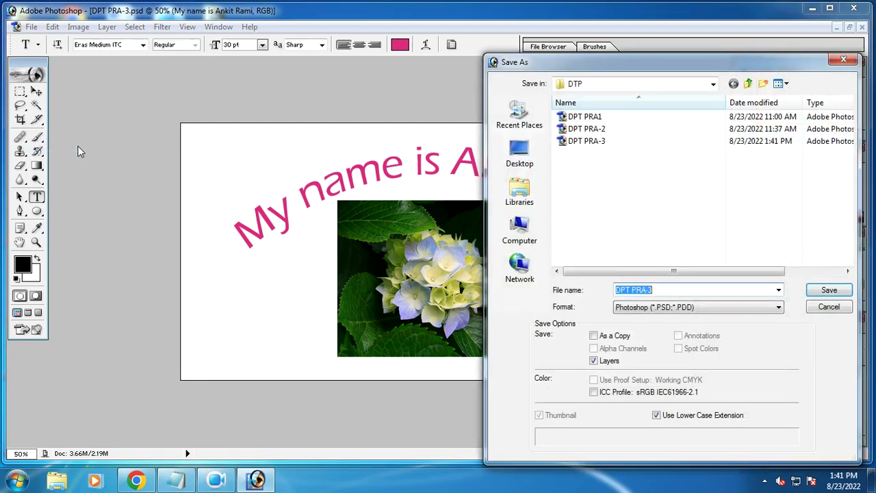
{"action": "left_click", "coordinate": [628, 307]}
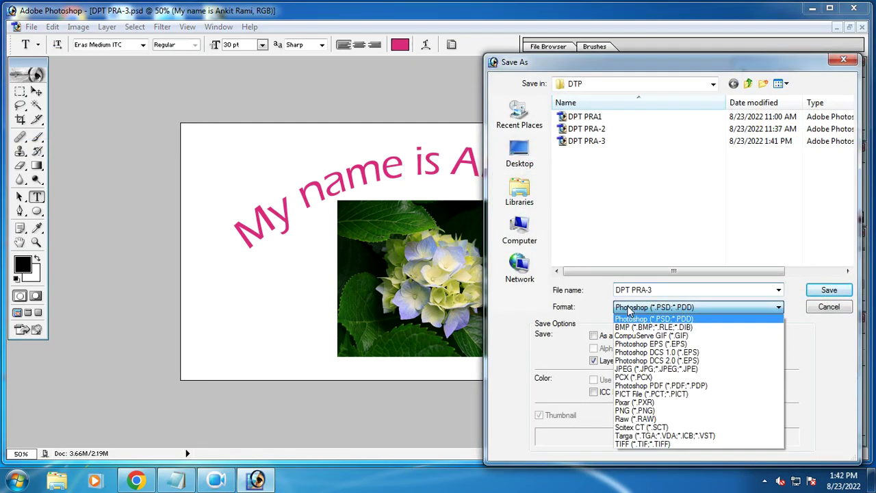
{"action": "left_click", "coordinate": [671, 370]}
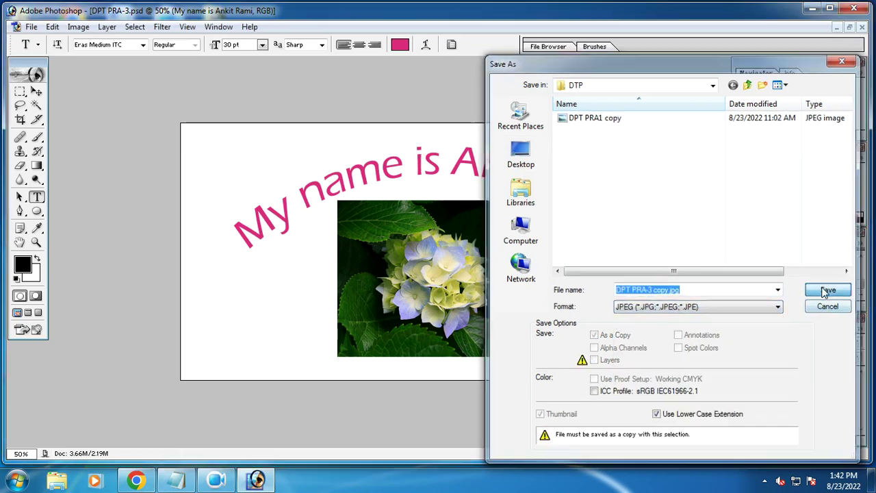
{"action": "left_click", "coordinate": [829, 290]}
{"action": "left_click", "coordinate": [515, 152]}
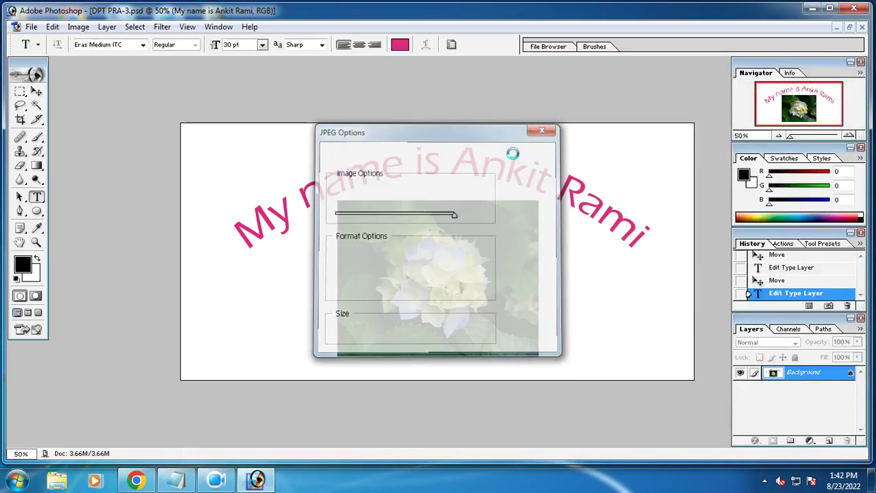
Close Photoshop and complete the Step-5 line in the Notepad notes as "Set Photo as Wallpaper"
{"action": "left_click", "coordinate": [854, 9]}
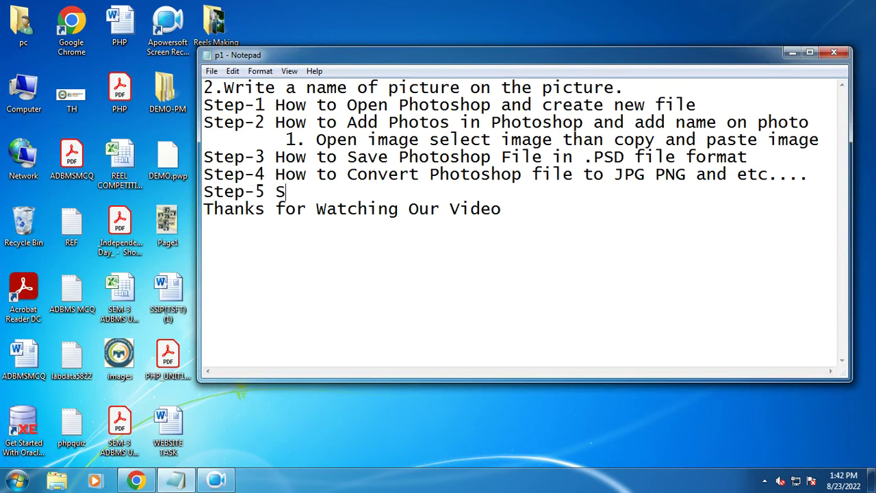
{"action": "type", "text": "ho"}
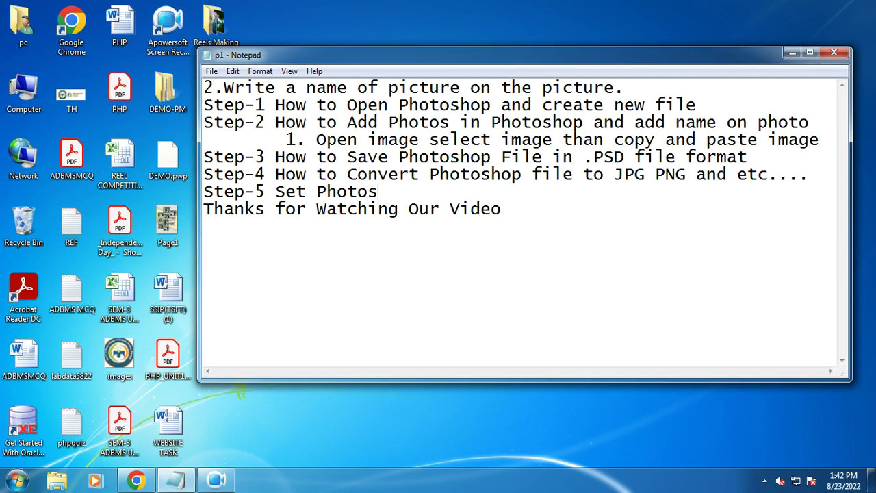
{"action": "type", "text": "to as Wallpaper"}
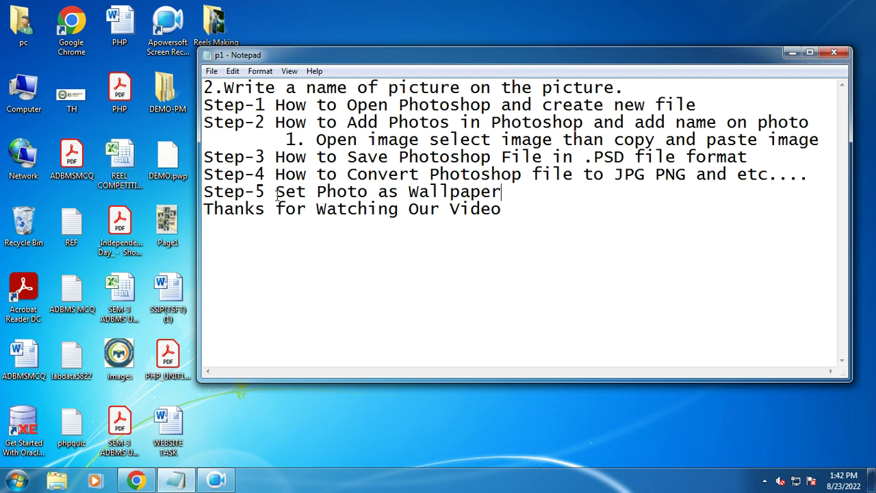
Close Notepad and open the DTP folder on drive D in Windows Explorer
{"action": "left_click", "coordinate": [17, 481]}
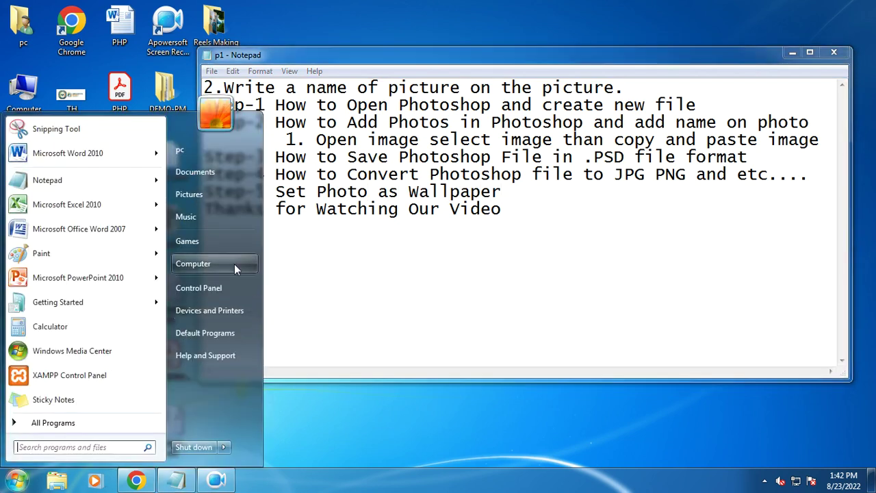
{"action": "left_click", "coordinate": [239, 255]}
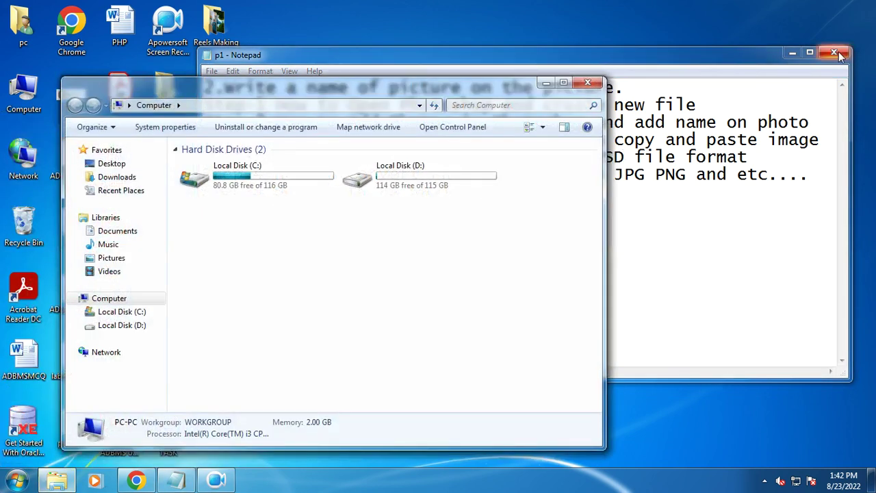
{"action": "left_click", "coordinate": [834, 53]}
{"action": "double_click", "coordinate": [407, 172]}
{"action": "double_click", "coordinate": [217, 179]}
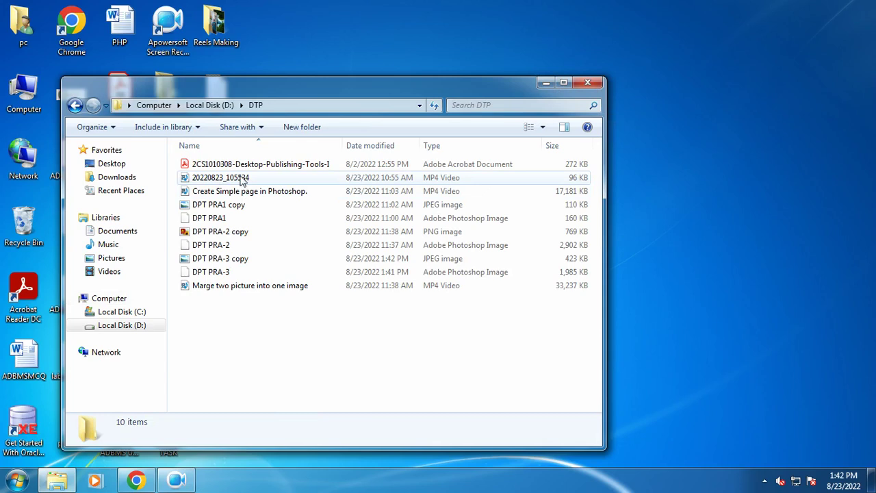
Set the JPEG image DPT PRA-3 copy as the desktop background and minimize the folder window
{"action": "left_click", "coordinate": [231, 260]}
{"action": "right_click", "coordinate": [231, 260]}
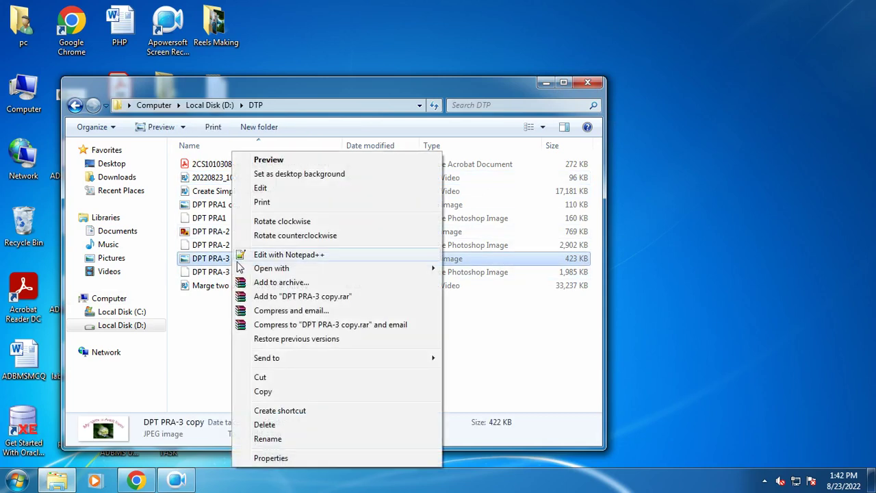
{"action": "left_click", "coordinate": [280, 175]}
{"action": "left_click", "coordinate": [542, 83]}
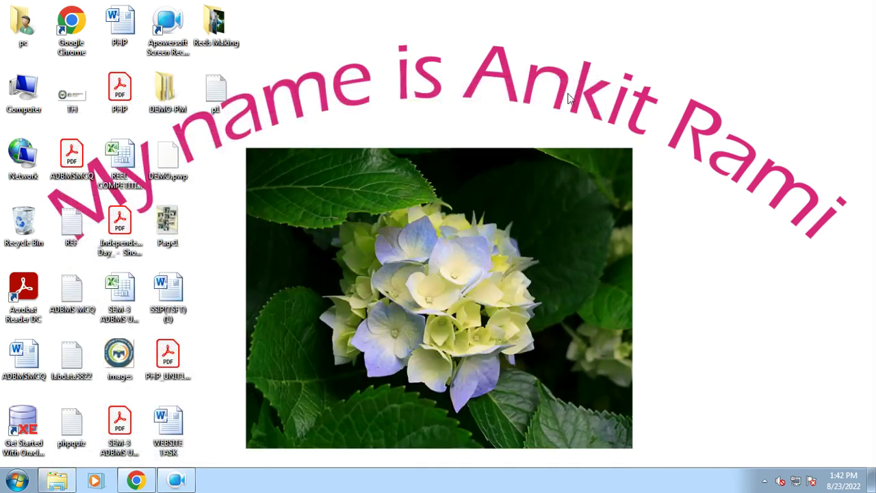